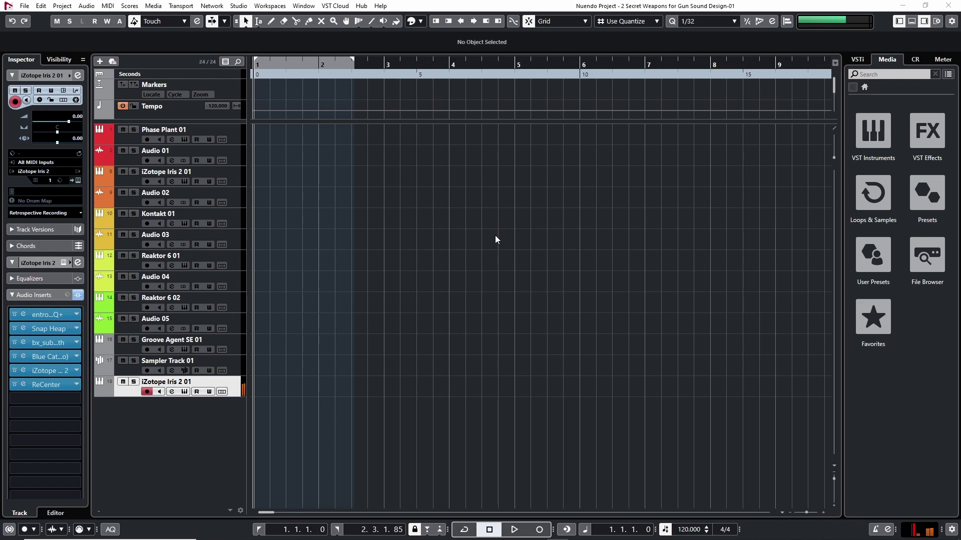
# Step: Show all sample slots in iZotope Iris 2 and load three audio files from the file browser into slots 1, 2 and 3
pyautogui.click(129, 180)
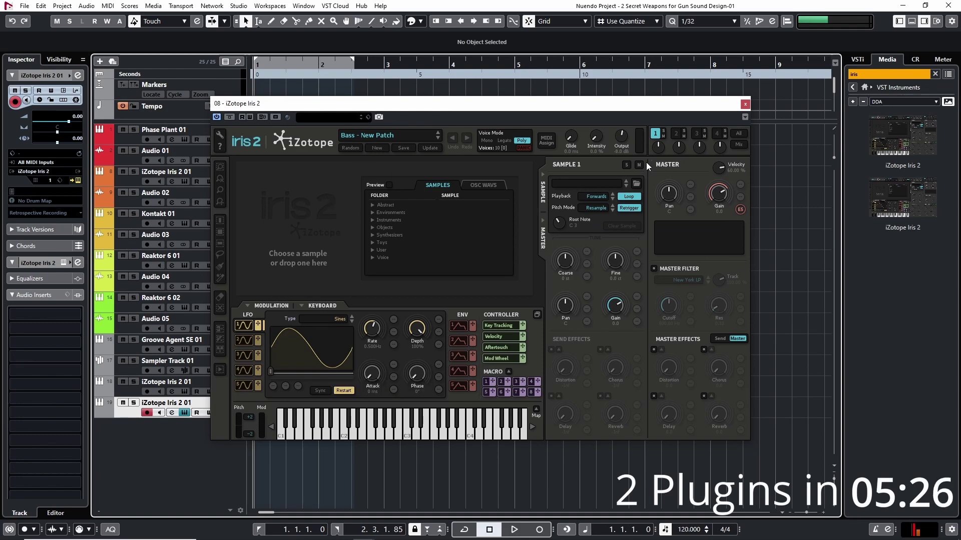
pyautogui.click(738, 134)
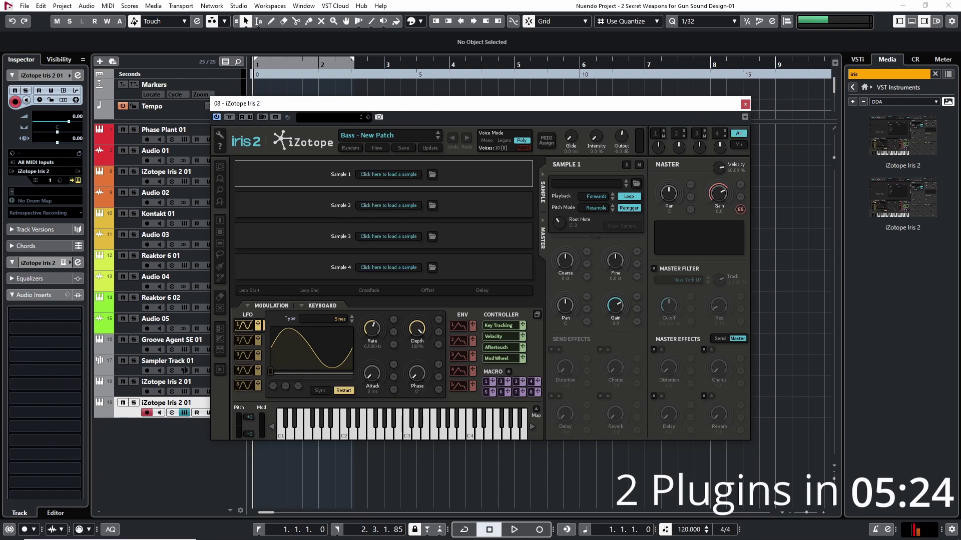
pyautogui.hotkey('alt', 'Tab')
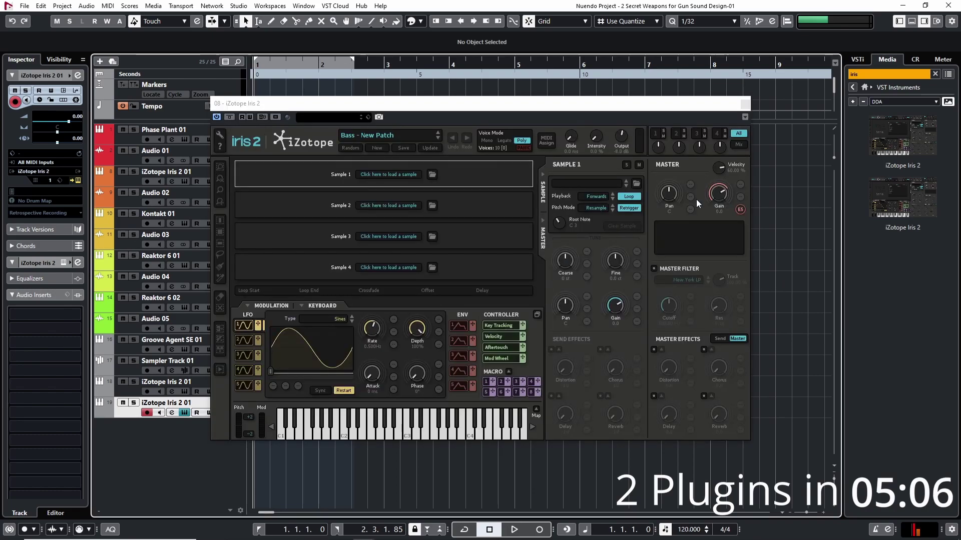
pyautogui.moveTo(374, 188); pyautogui.dragTo(288, 181)
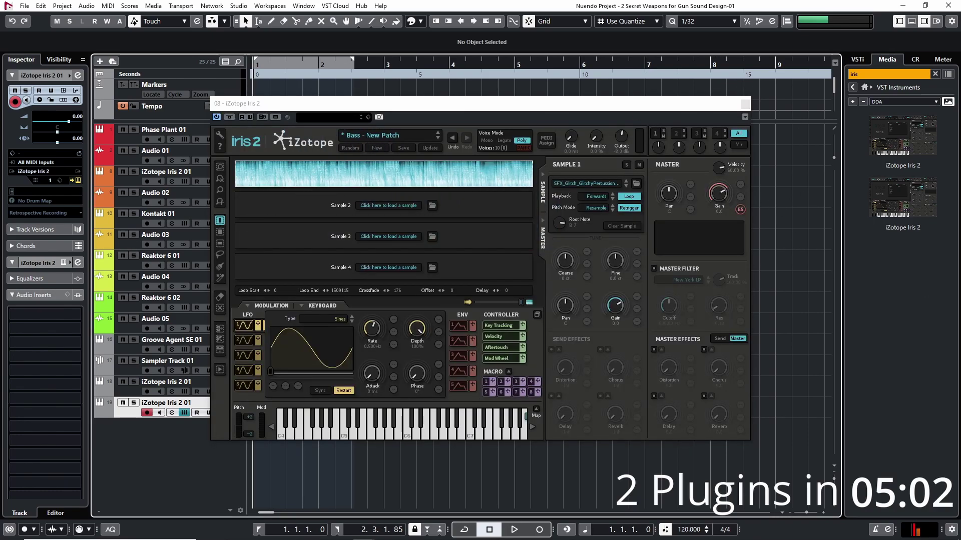
pyautogui.moveTo(321, 254); pyautogui.dragTo(290, 205)
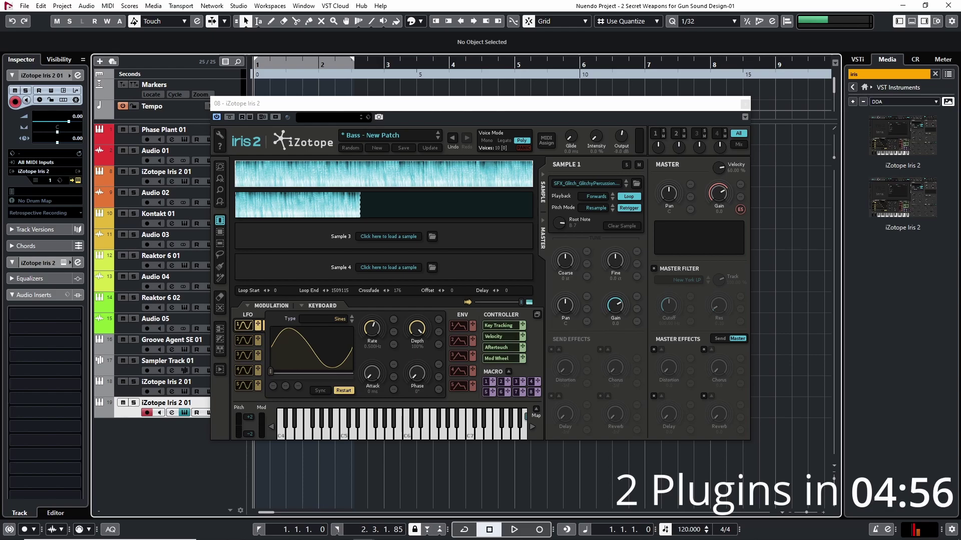
pyautogui.hotkey('alt', 'Tab')
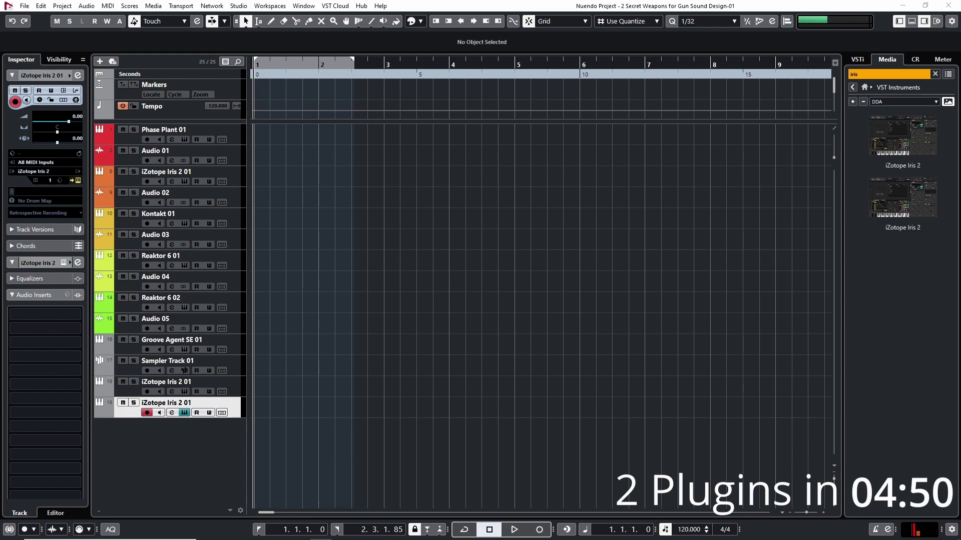
pyautogui.click(184, 412)
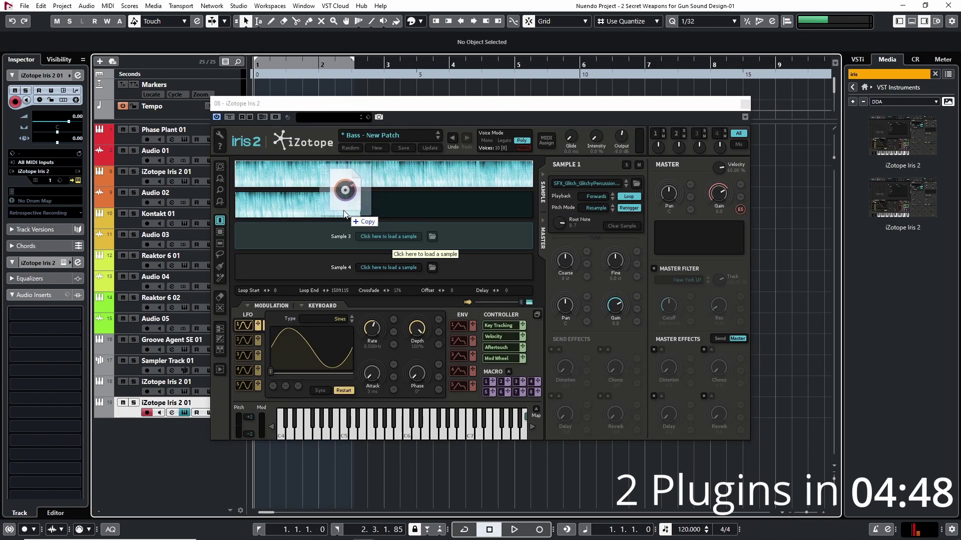
pyautogui.moveTo(960, 375); pyautogui.dragTo(285, 269)
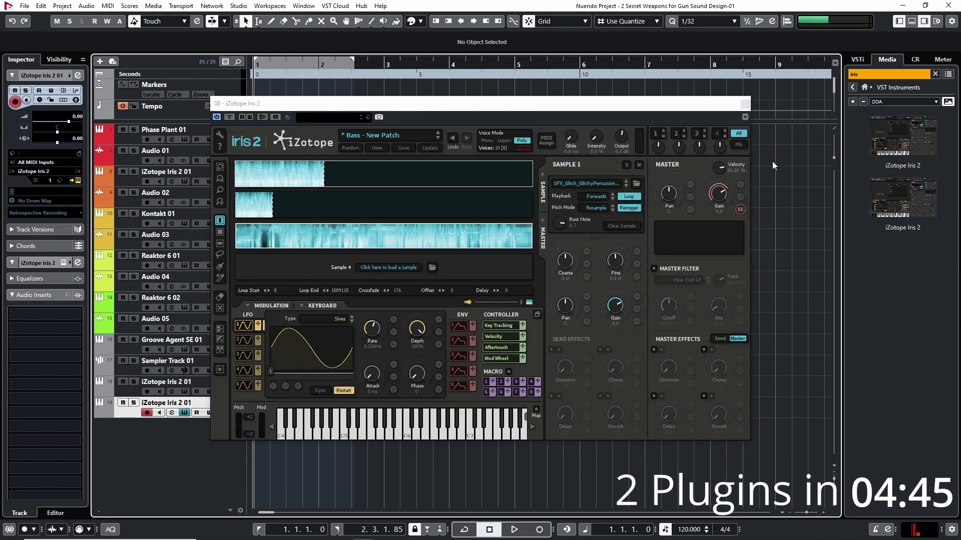
# Step: Solo sample 1 and shape envelope 5 with 0% sustain and a long decay of about 3000 ms
pyautogui.click(663, 131)
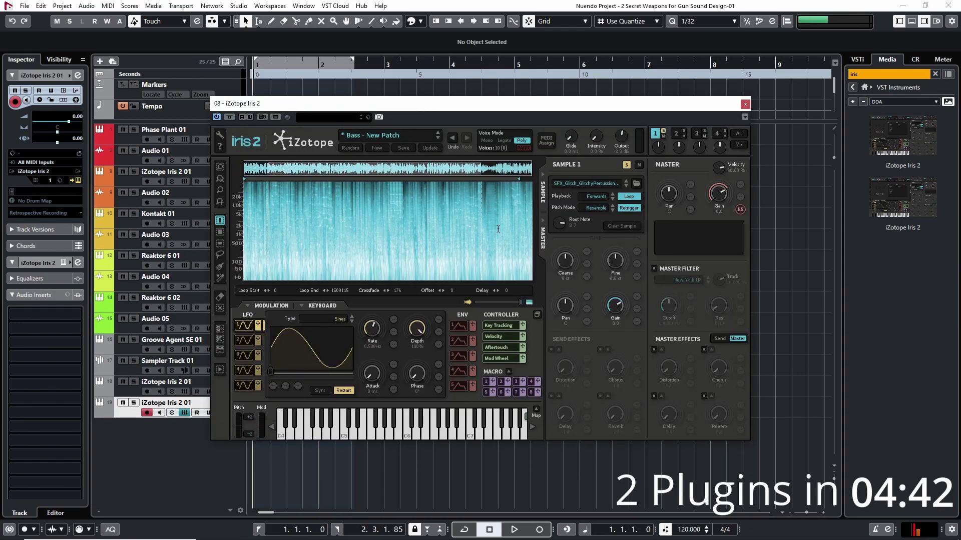
pyautogui.click(461, 385)
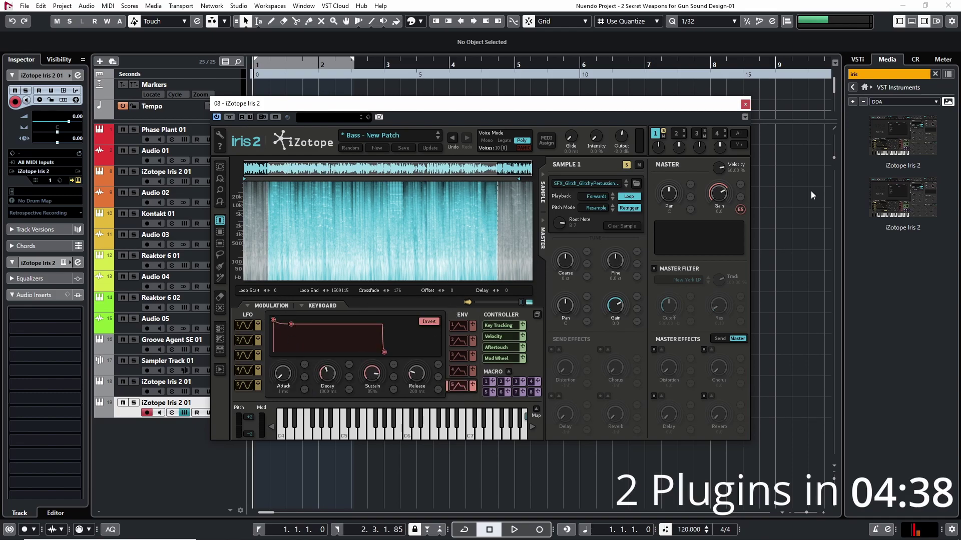
pyautogui.moveTo(291, 324); pyautogui.dragTo(325, 389)
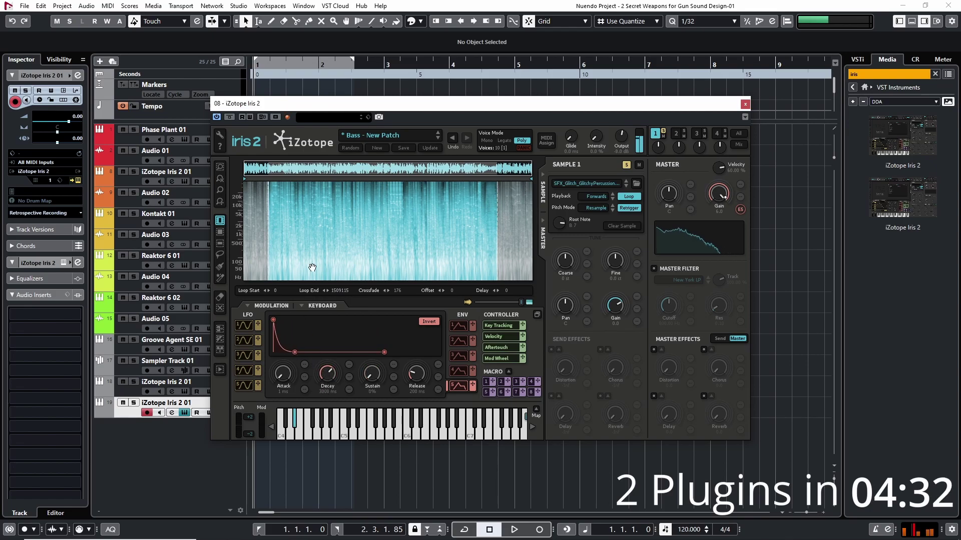
# Step: Set sample 1's root note to C4
pyautogui.click(532, 427)
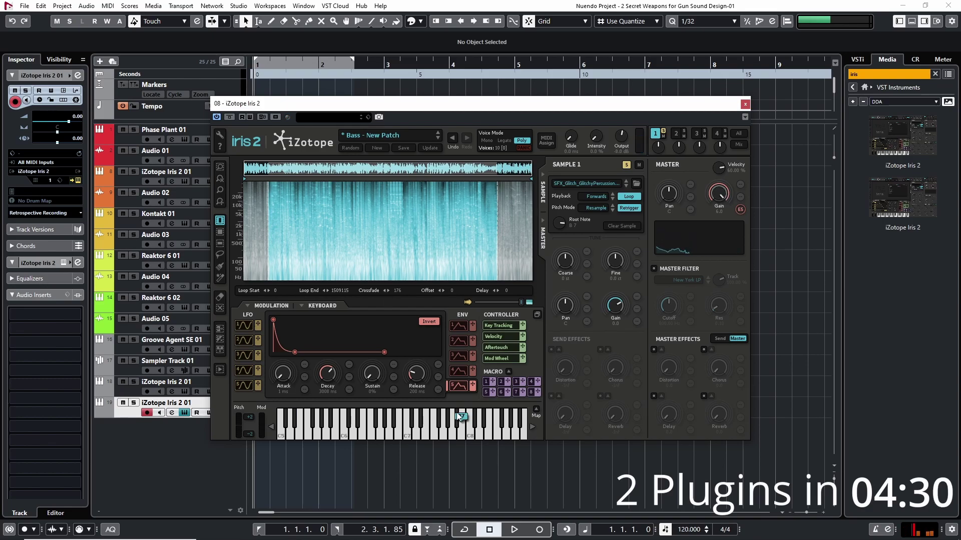
pyautogui.moveTo(460, 416); pyautogui.dragTo(261, 422)
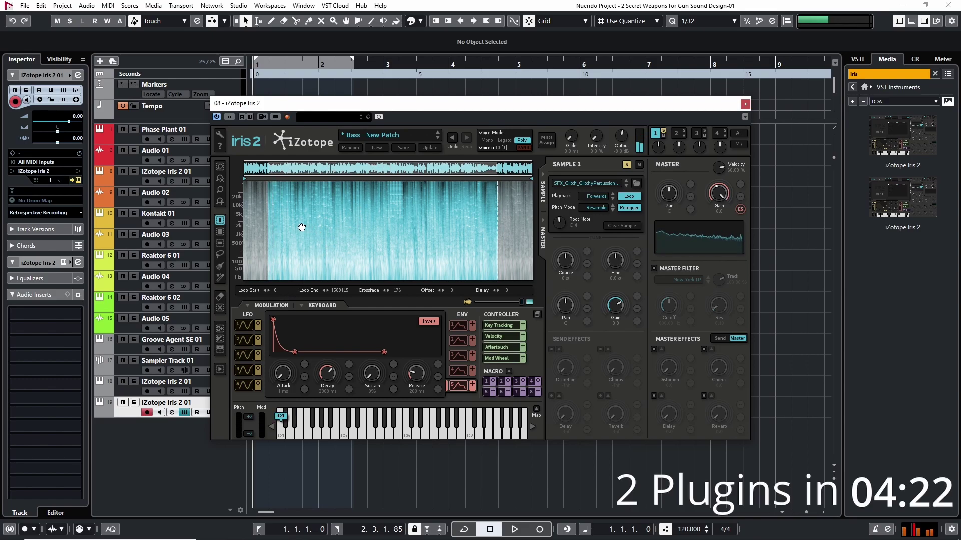
# Step: Narrow sample 1's spectrogram selection to a thin slice near its start and shorten envelope 5's decay to about 2300 ms
pyautogui.moveTo(497, 210); pyautogui.dragTo(284, 217)
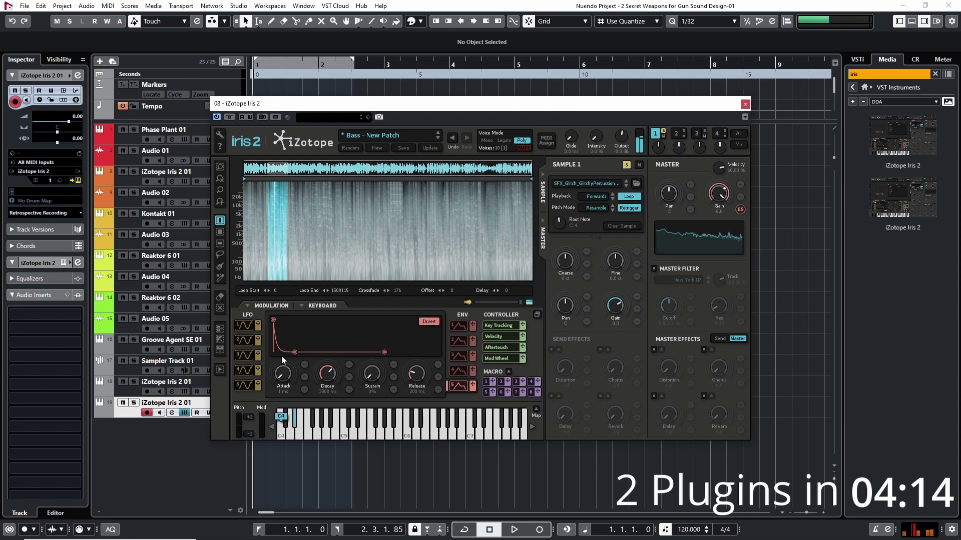
pyautogui.moveTo(327, 376); pyautogui.dragTo(325, 382)
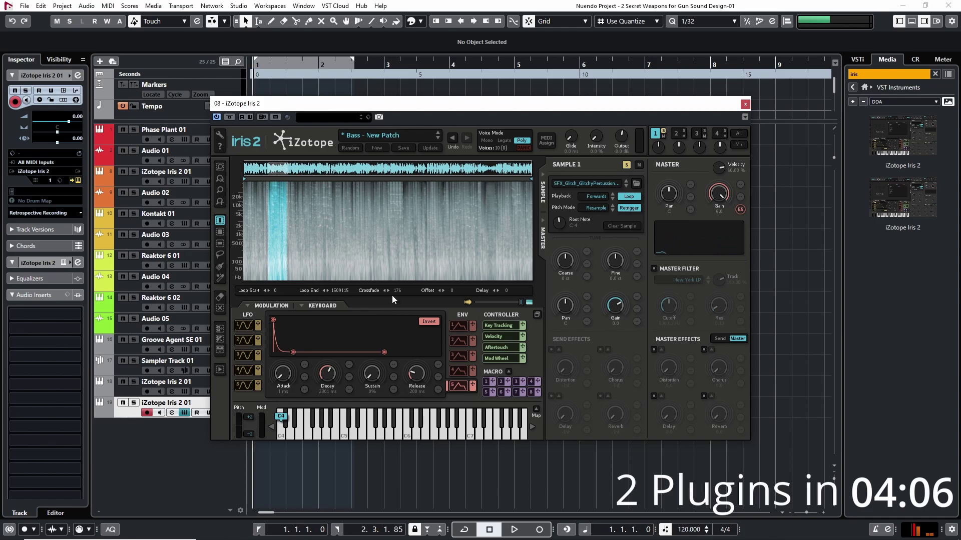
# Step: Select most of sample 2's spectrogram, leaving out both ends, and set its root note to C4
pyautogui.click(676, 134)
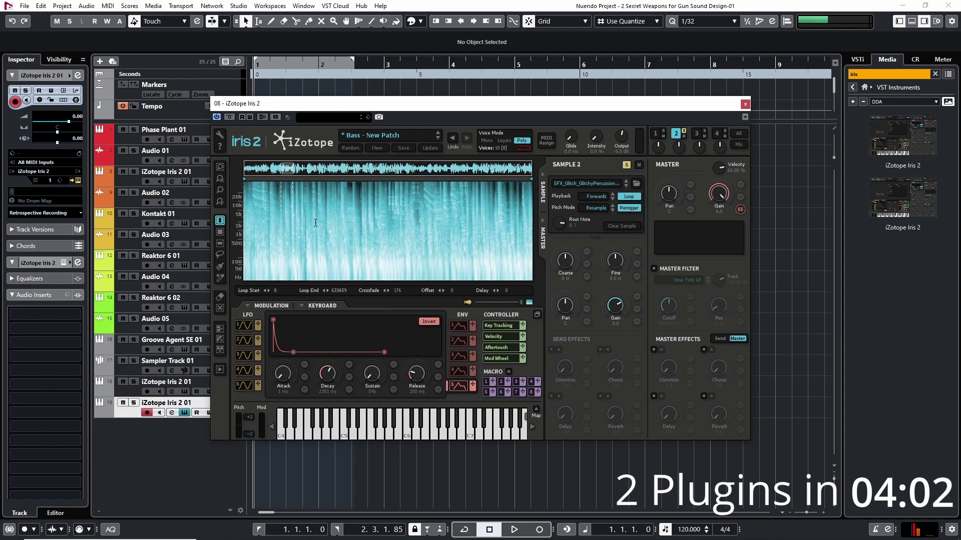
pyautogui.moveTo(281, 223); pyautogui.dragTo(511, 223)
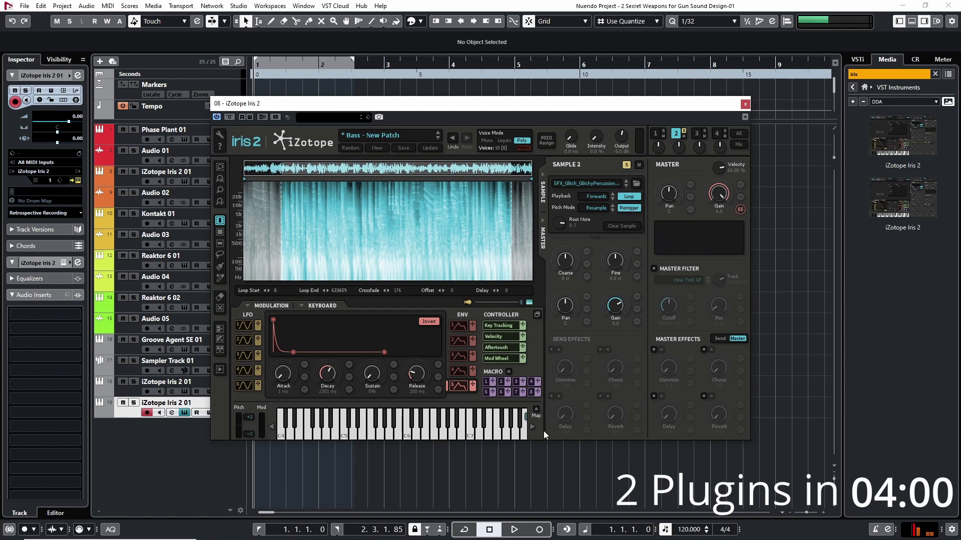
pyautogui.click(272, 427)
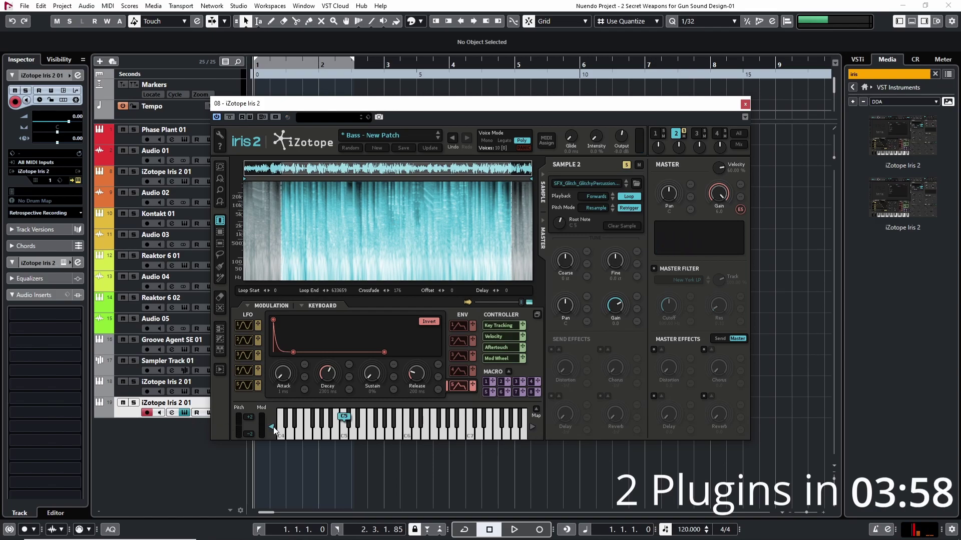
pyautogui.moveTo(409, 419); pyautogui.dragTo(350, 420)
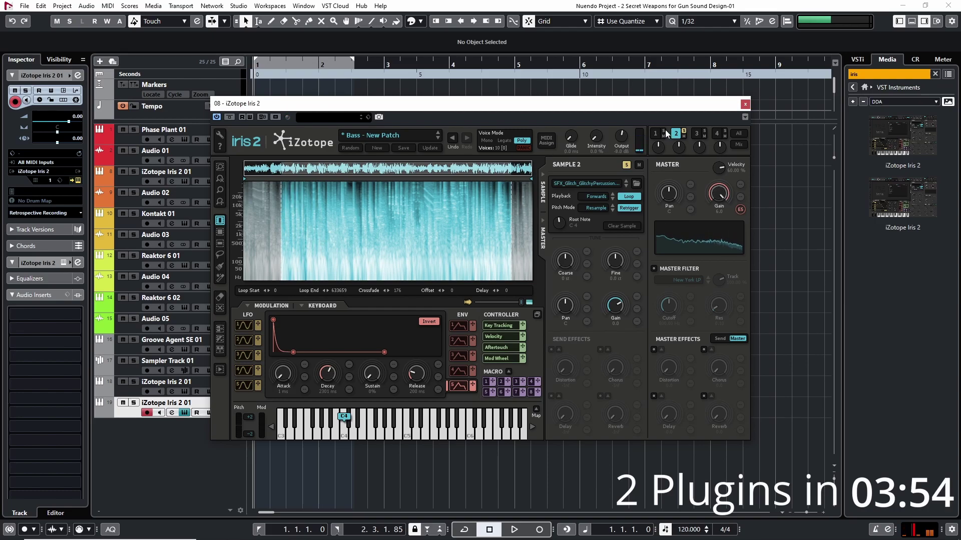
# Step: Toggle sample 2's solo to compare the layers and shift its spectrogram selection slightly earlier
pyautogui.click(683, 131)
pyautogui.click(683, 131)
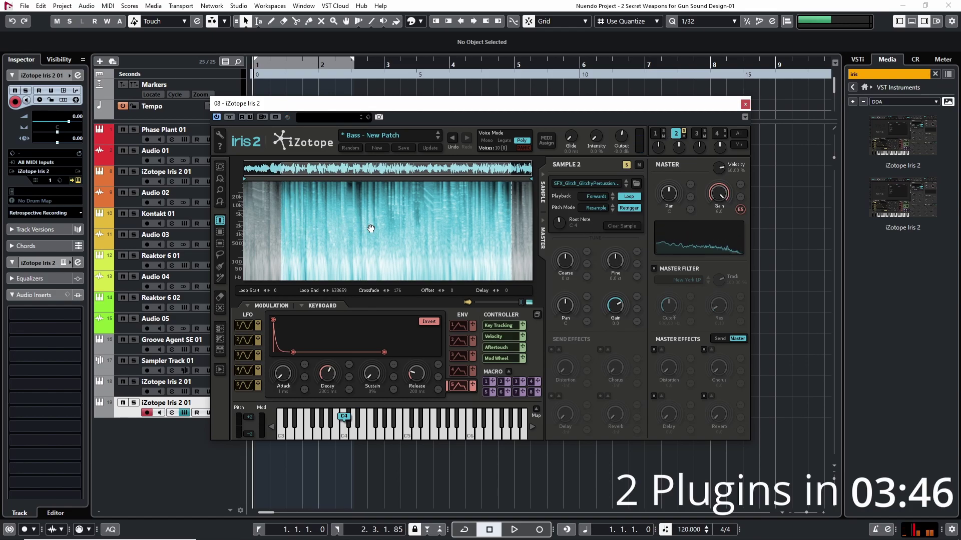
pyautogui.moveTo(375, 228); pyautogui.dragTo(373, 228)
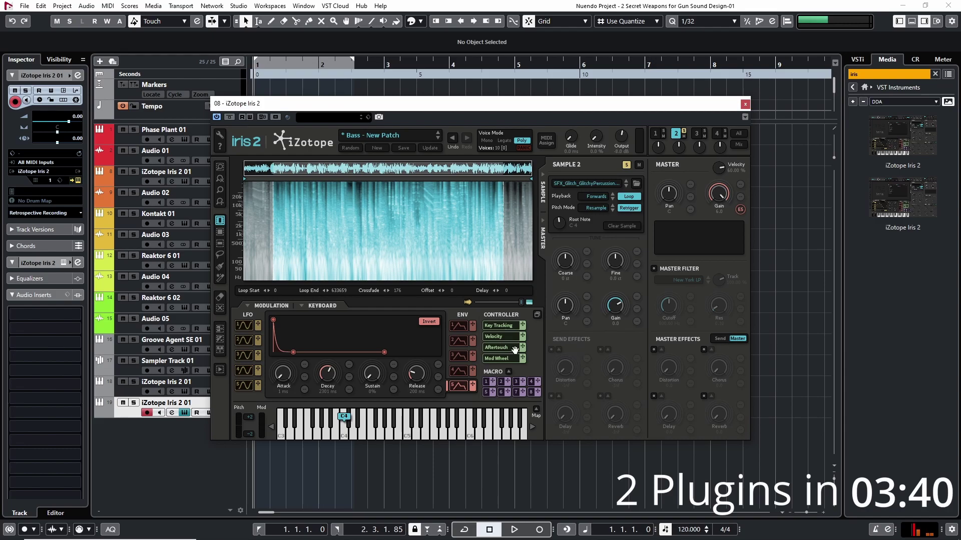
# Step: Enable the distortion send effect at about -24.6 for sample 2 and set the distortion type to Asymmetrical
pyautogui.click(719, 339)
pyautogui.click(551, 349)
pyautogui.moveTo(563, 363); pyautogui.dragTo(557, 352)
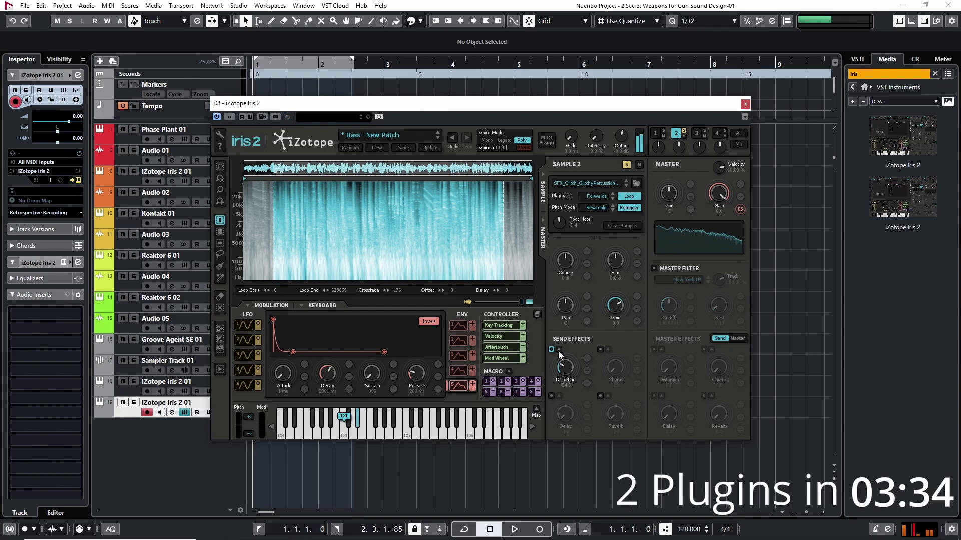
pyautogui.click(558, 350)
pyautogui.click(621, 286)
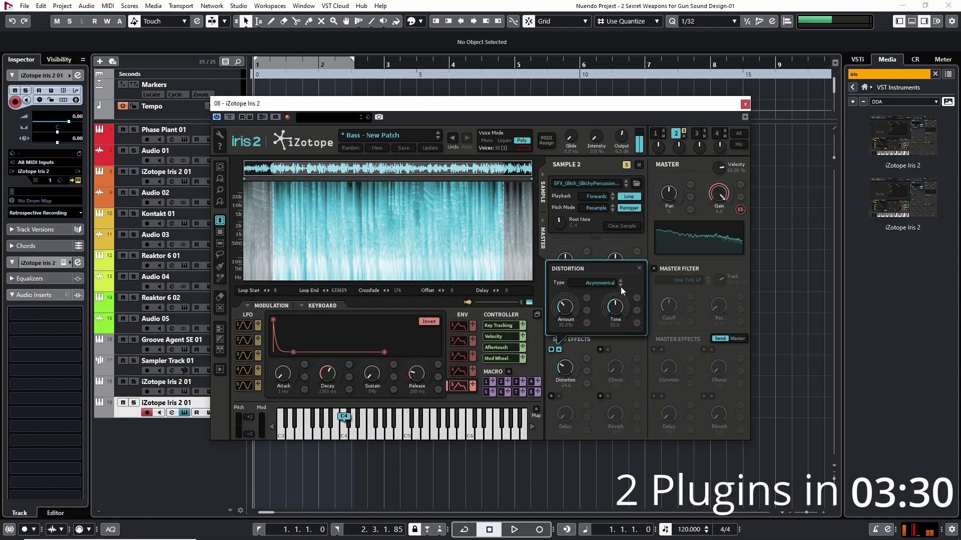
pyautogui.click(638, 268)
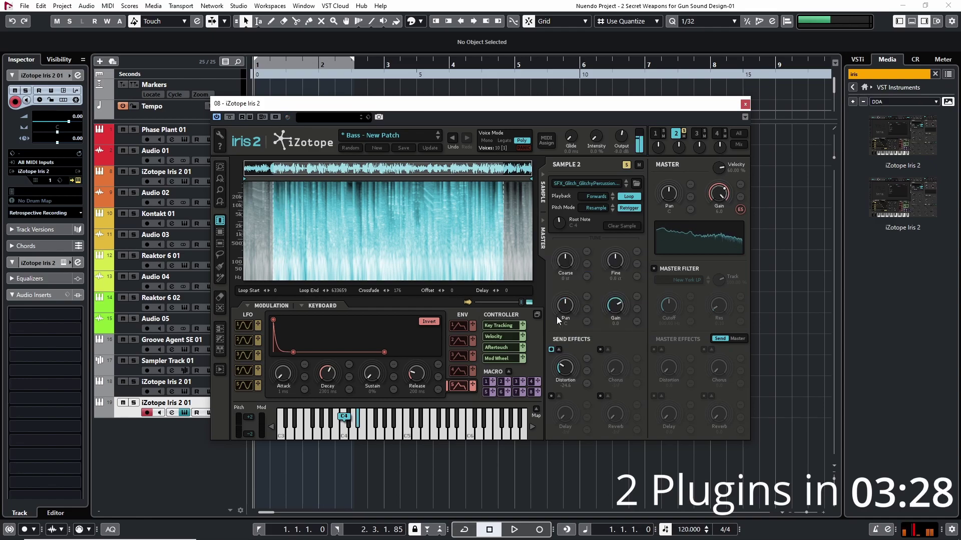
# Step: Narrow sample 2's selection to a thin slice near its start and turn off Loop and Retrigger
pyautogui.moveTo(502, 209); pyautogui.dragTo(295, 210)
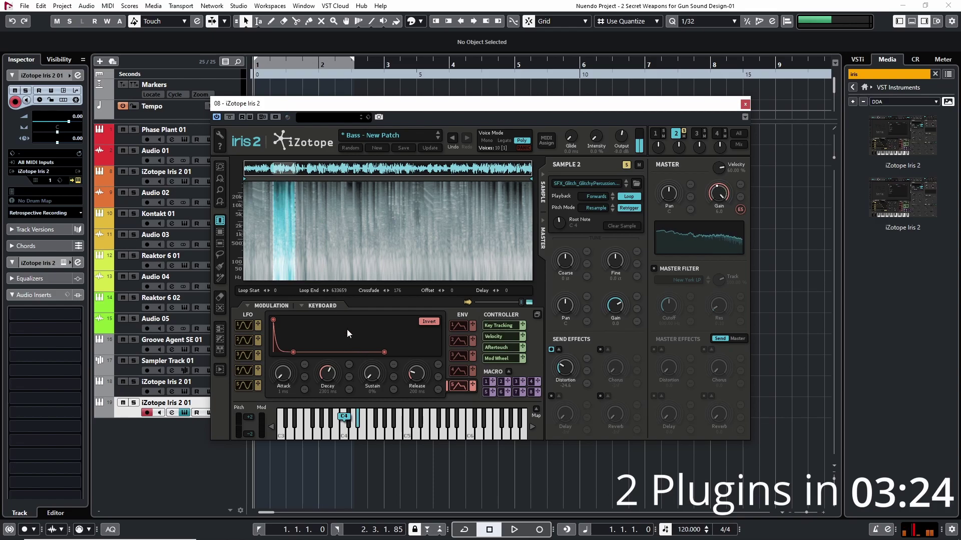
pyautogui.click(628, 196)
pyautogui.click(628, 208)
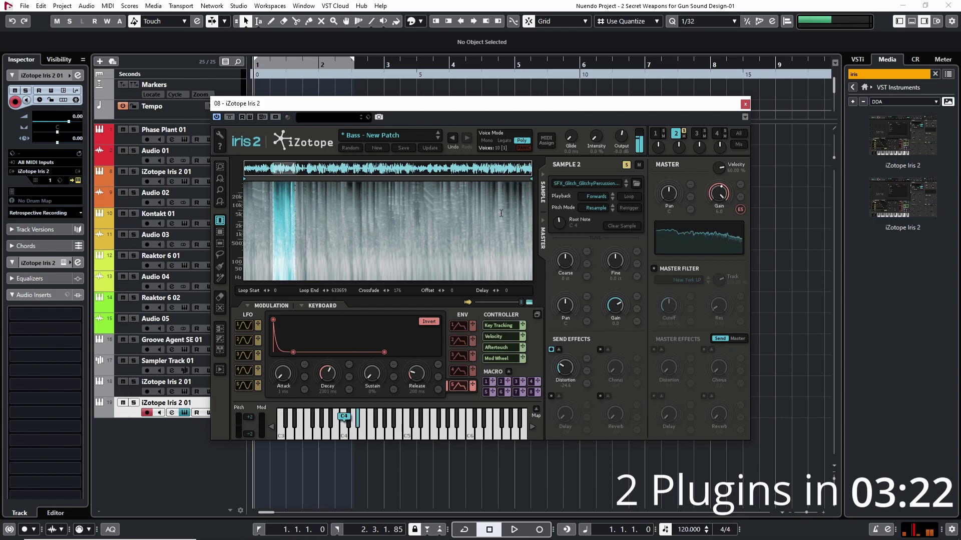
# Step: Compare samples 1 and 2 alone and together by switching their solos, ending with only sample 2 soloed
pyautogui.click(684, 131)
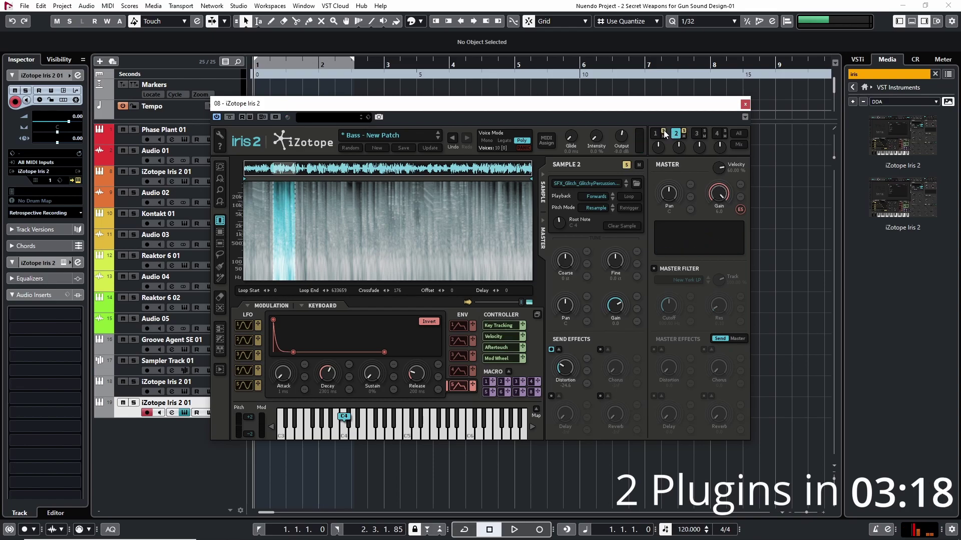
pyautogui.click(664, 131)
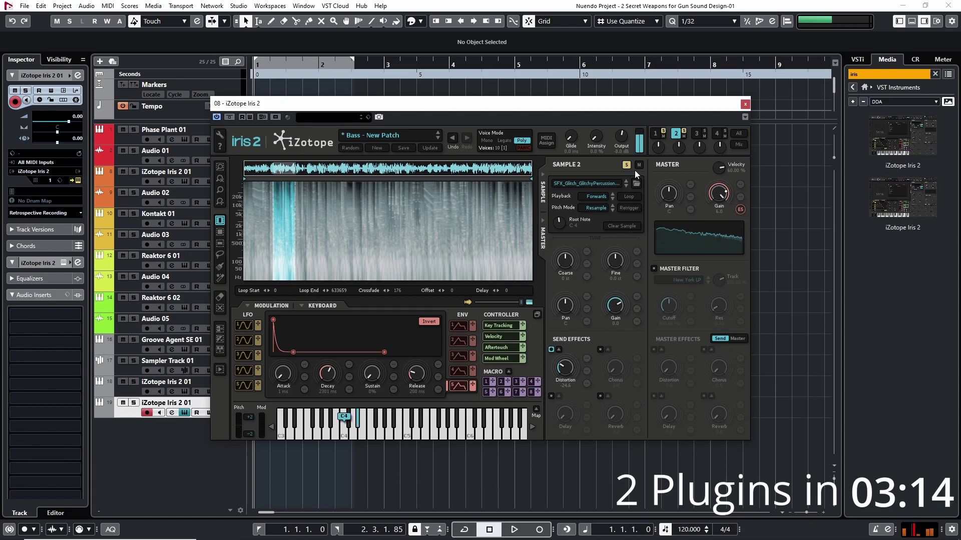
pyautogui.click(663, 131)
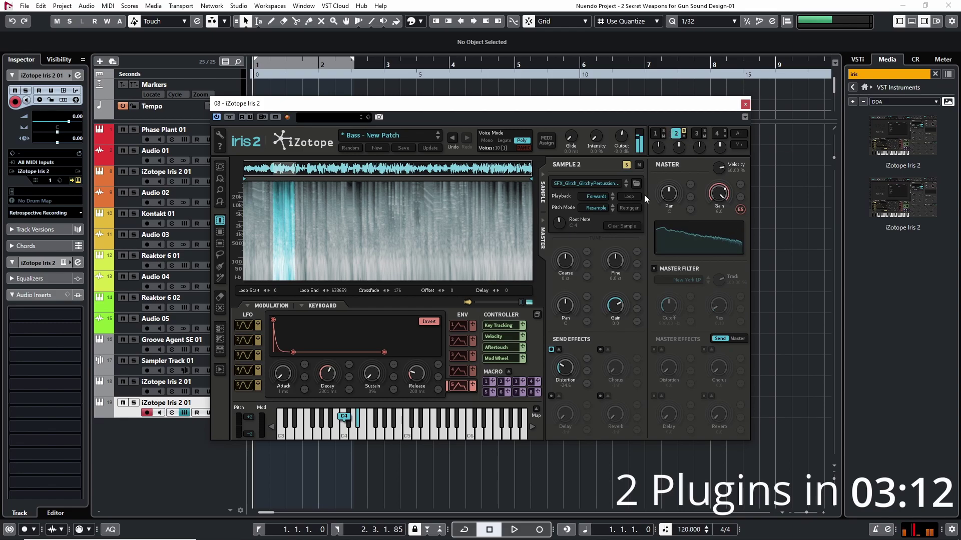
# Step: Shape envelope 1 as a short drop with 0% sustain, 1 ms release and a decay of about 437 ms
pyautogui.click(457, 326)
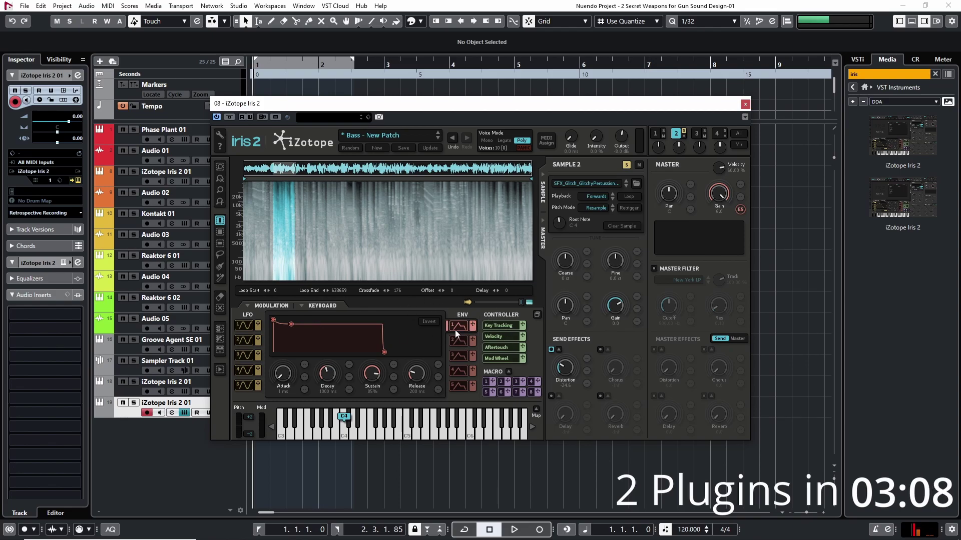
pyautogui.moveTo(291, 324); pyautogui.dragTo(291, 385)
pyautogui.moveTo(424, 374); pyautogui.dragTo(287, 355)
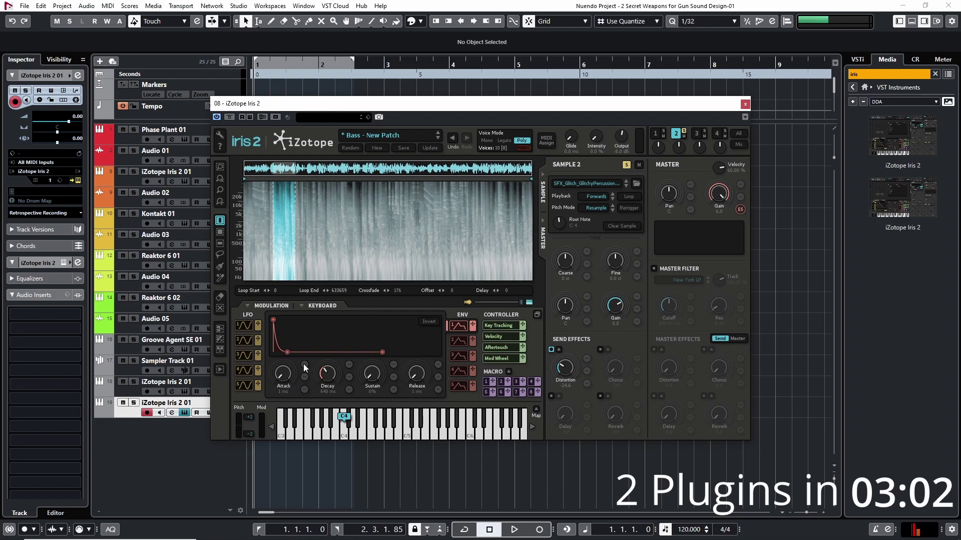
pyautogui.scroll(-4, 329, 374)
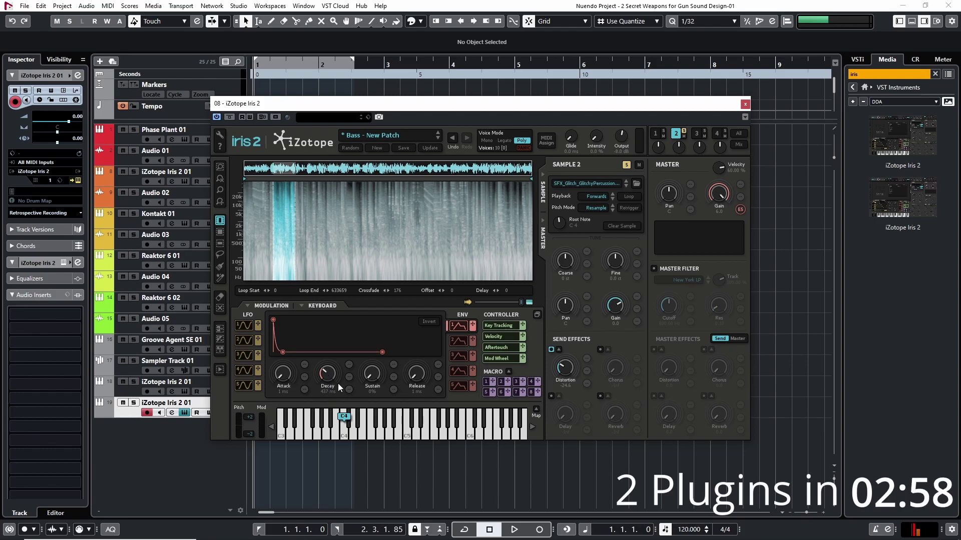
# Step: Modulate sample 2's coarse pitch with envelope 1 from a base of -11 st and toggle its solo to compare the layers
pyautogui.moveTo(565, 262); pyautogui.dragTo(587, 253)
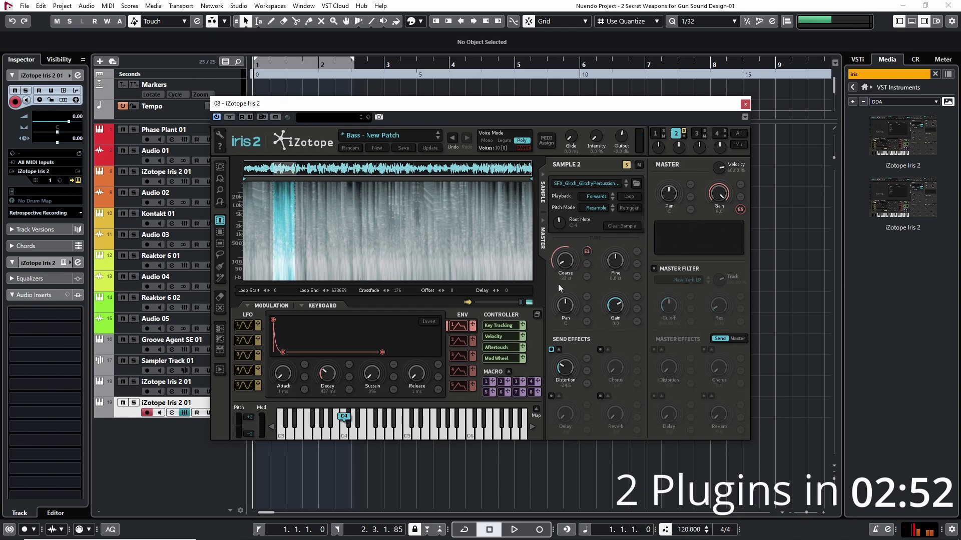
pyautogui.moveTo(566, 262)
pyautogui.mouseDown()
pyautogui.moveTo(568, 244)
pyautogui.moveTo(565, 265)
pyautogui.mouseUp()
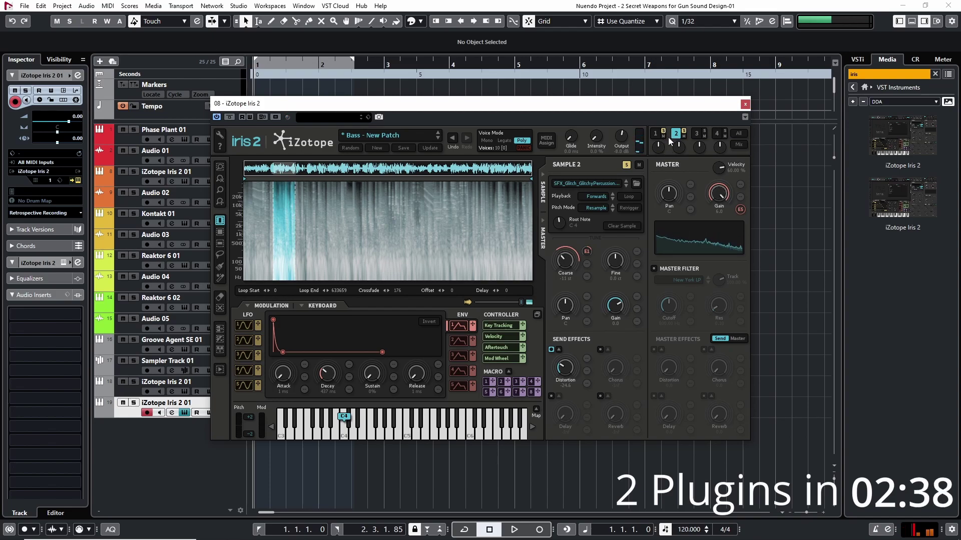
pyautogui.click(684, 132)
pyautogui.click(683, 132)
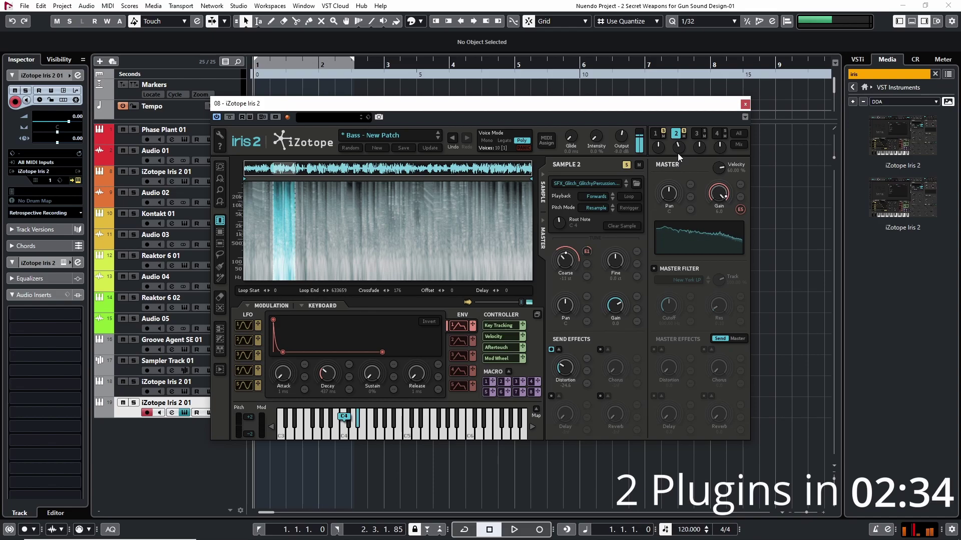
# Step: Switch from the sample 2 solo to soloing only sample 3 and select a broad middle section of its spectrogram
pyautogui.click(683, 132)
pyautogui.click(663, 131)
pyautogui.click(696, 134)
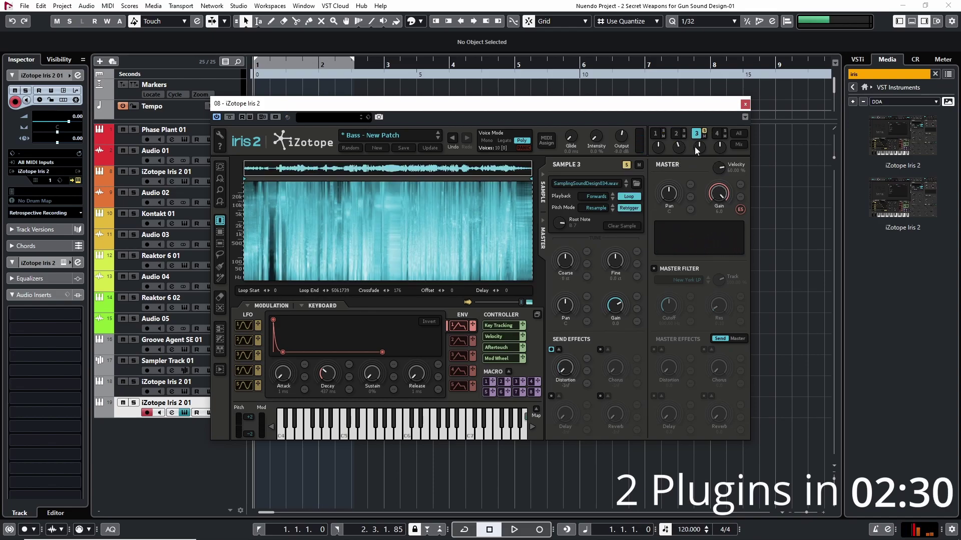
pyautogui.moveTo(287, 212); pyautogui.dragTo(480, 226)
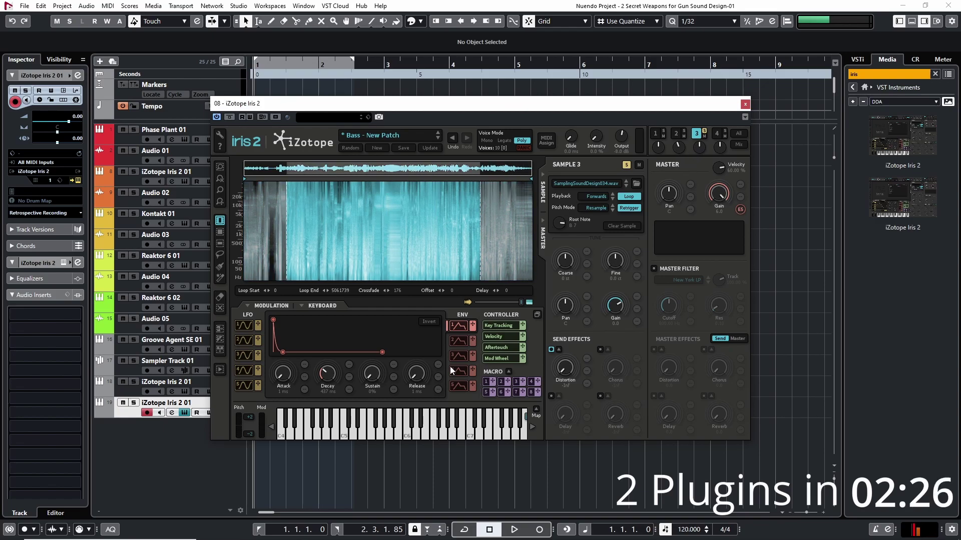
# Step: Set sample 3's root note to C4 and shift its selection to the very end of the spectrogram
pyautogui.click(457, 386)
pyautogui.moveTo(330, 228); pyautogui.dragTo(347, 232)
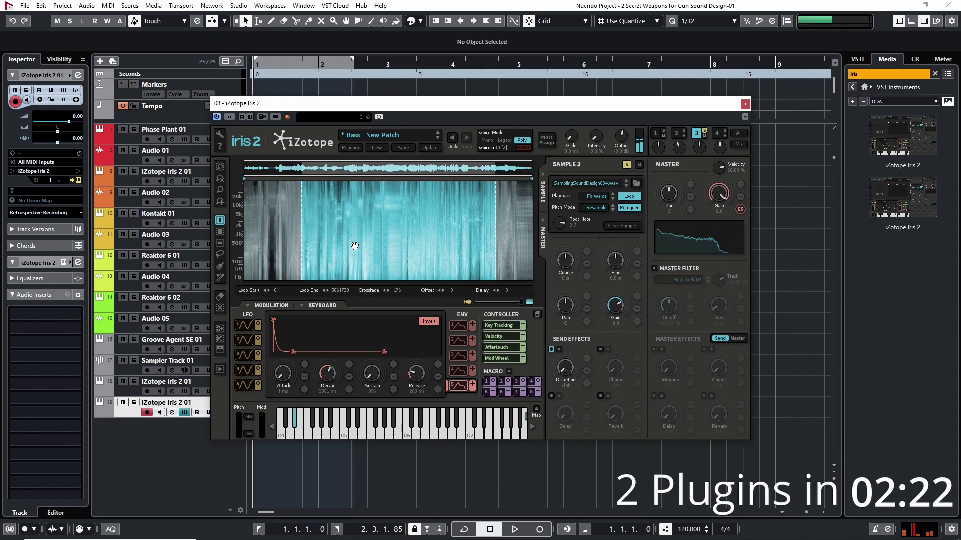
pyautogui.moveTo(530, 427)
pyautogui.mouseDown()
pyautogui.moveTo(461, 418)
pyautogui.moveTo(272, 423)
pyautogui.moveTo(334, 422)
pyautogui.moveTo(281, 422)
pyautogui.mouseUp()
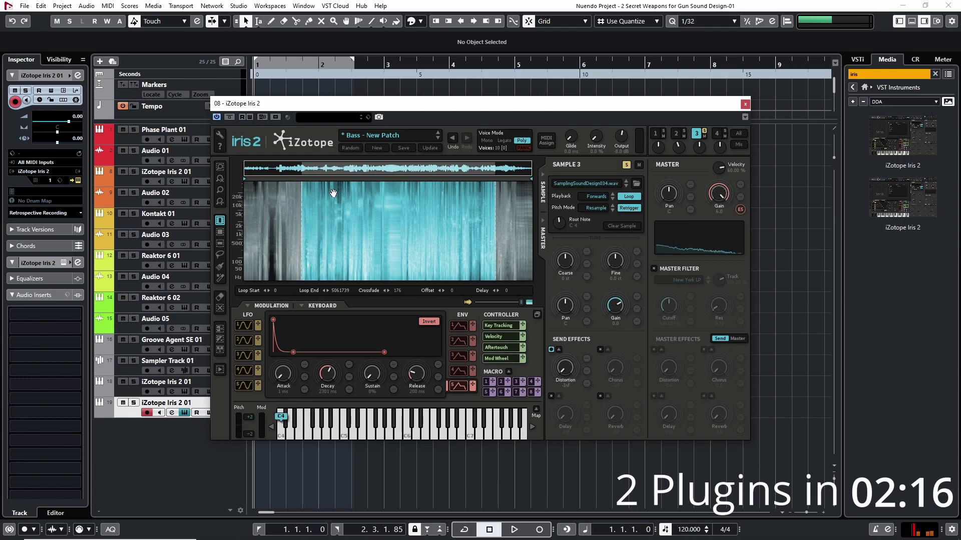
pyautogui.moveTo(327, 221); pyautogui.dragTo(513, 214)
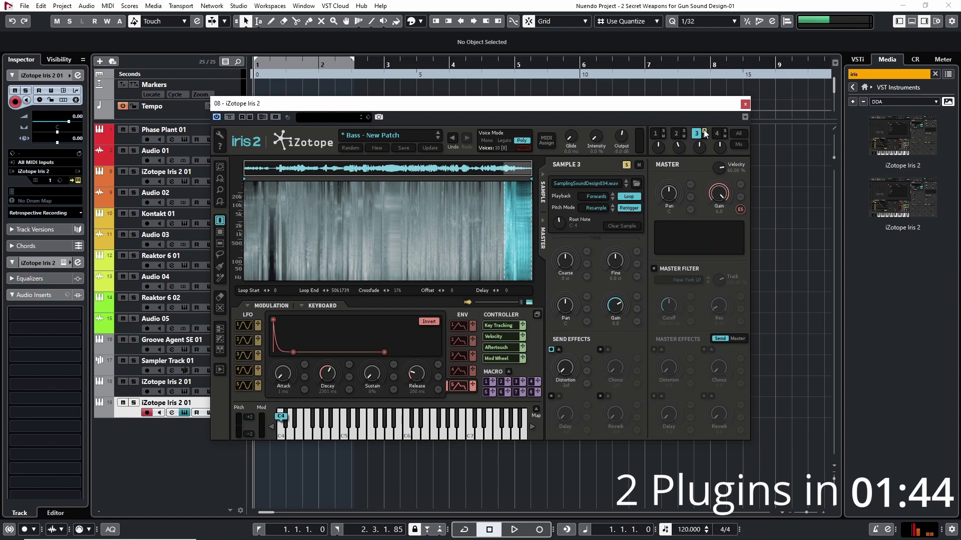
# Step: Mute sample 4, lower sample 3's mix level against the other layers, and solo sample 3 again
pyautogui.click(725, 136)
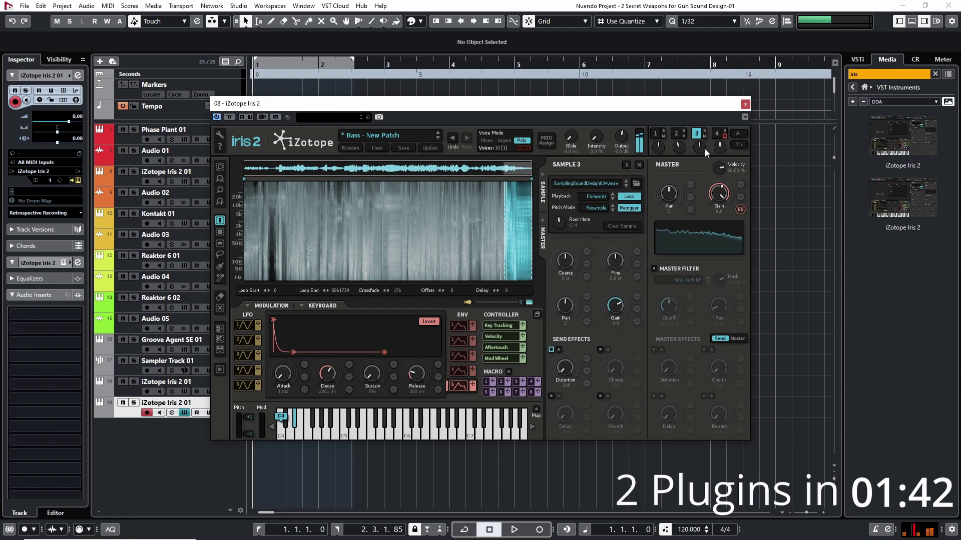
pyautogui.moveTo(699, 148); pyautogui.dragTo(698, 156)
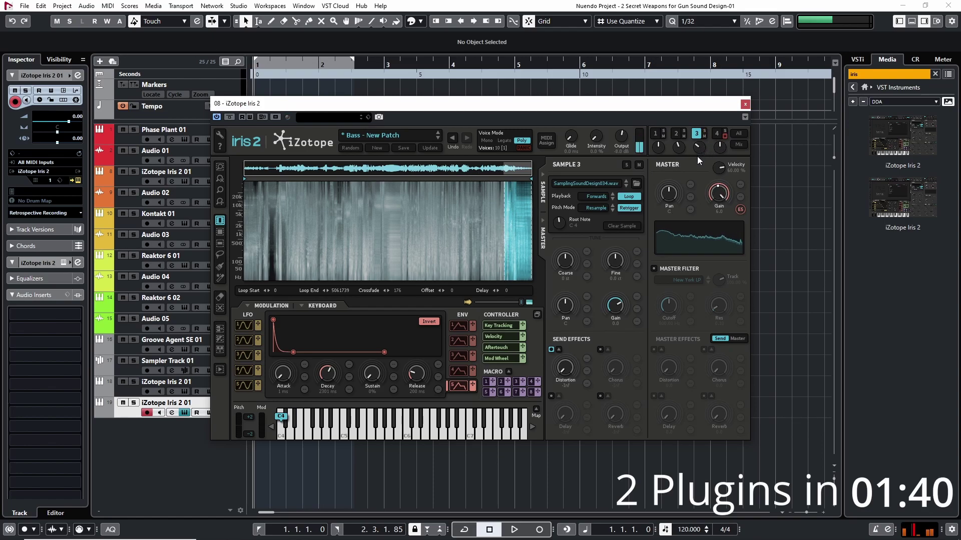
pyautogui.click(705, 131)
# Step: Modulate sample 3's coarse pitch with envelope 1 from a base of -9 st, unsolo it and lower its mix level further
pyautogui.moveTo(464, 325); pyautogui.dragTo(587, 251)
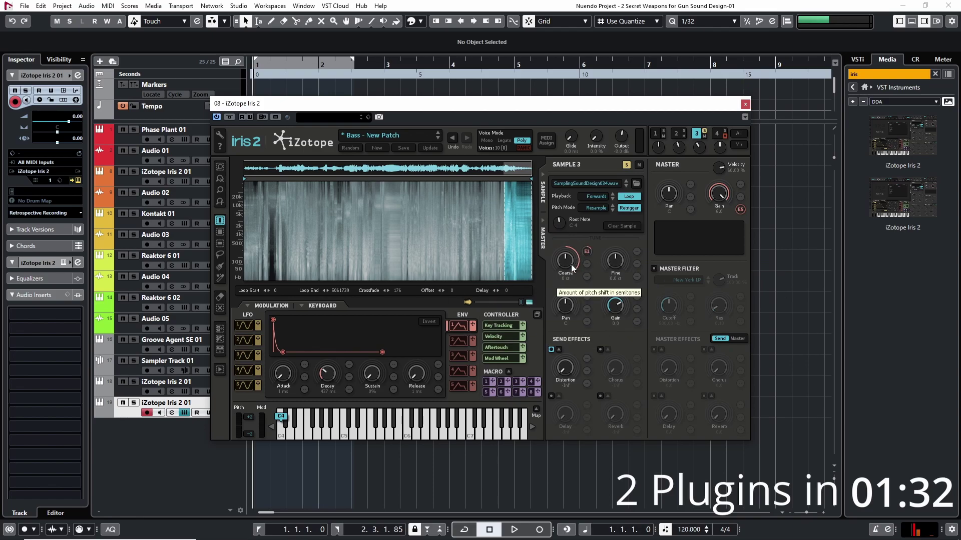
pyautogui.moveTo(562, 263)
pyautogui.mouseDown()
pyautogui.moveTo(563, 272)
pyautogui.moveTo(562, 261)
pyautogui.mouseUp()
pyautogui.click(704, 130)
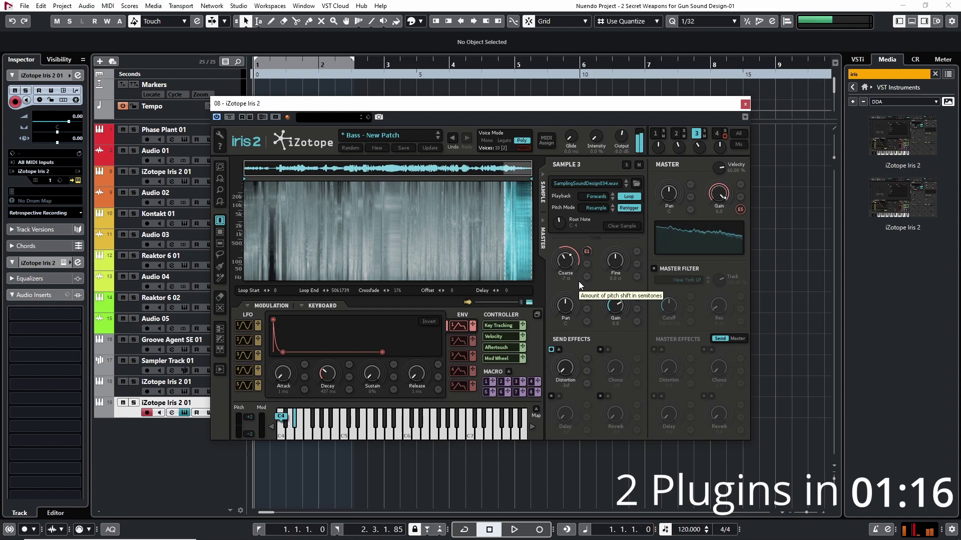
pyautogui.moveTo(565, 268)
pyautogui.mouseDown()
pyautogui.moveTo(569, 248)
pyautogui.moveTo(569, 262)
pyautogui.mouseUp()
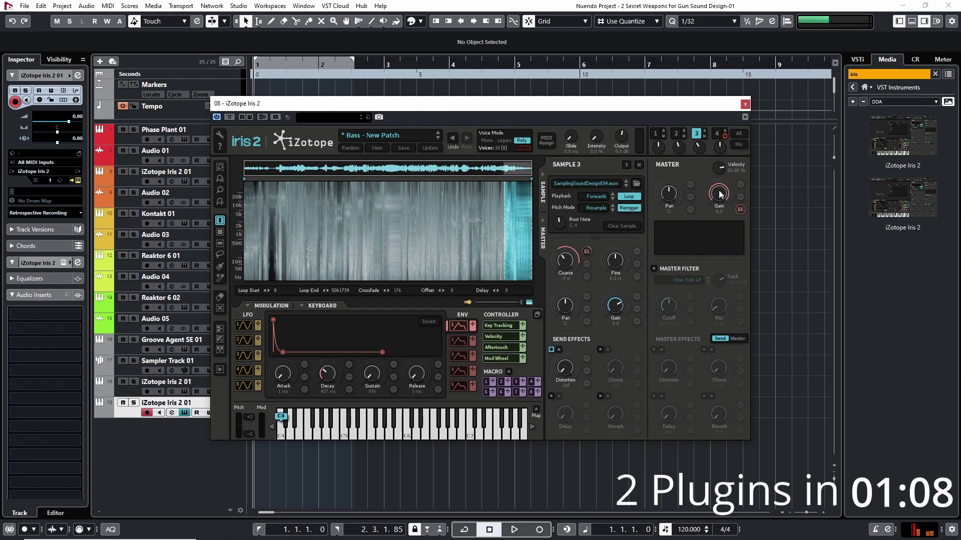
pyautogui.moveTo(696, 145); pyautogui.dragTo(698, 153)
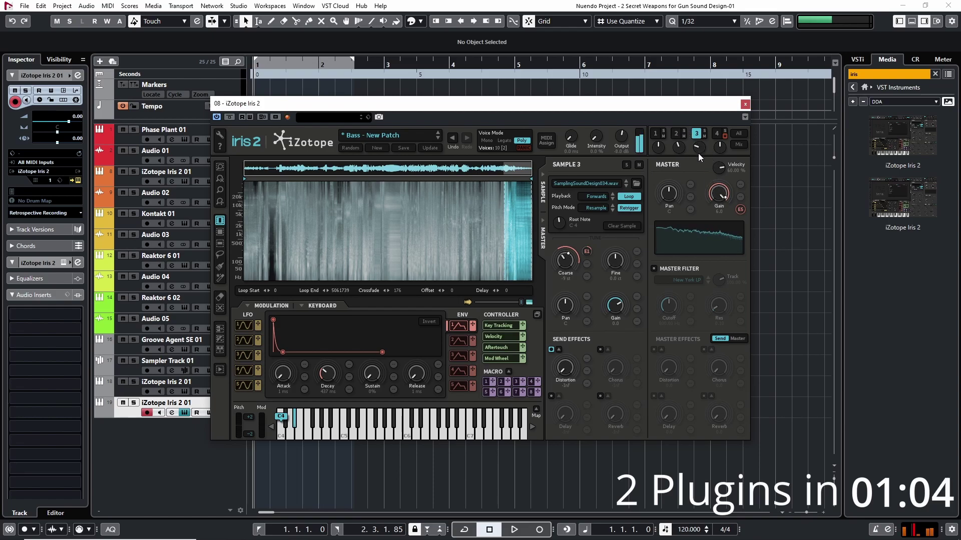
# Step: Solo sample 4, set its root note to C4 and place a narrow selection near the start of its spectrogram
pyautogui.click(723, 133)
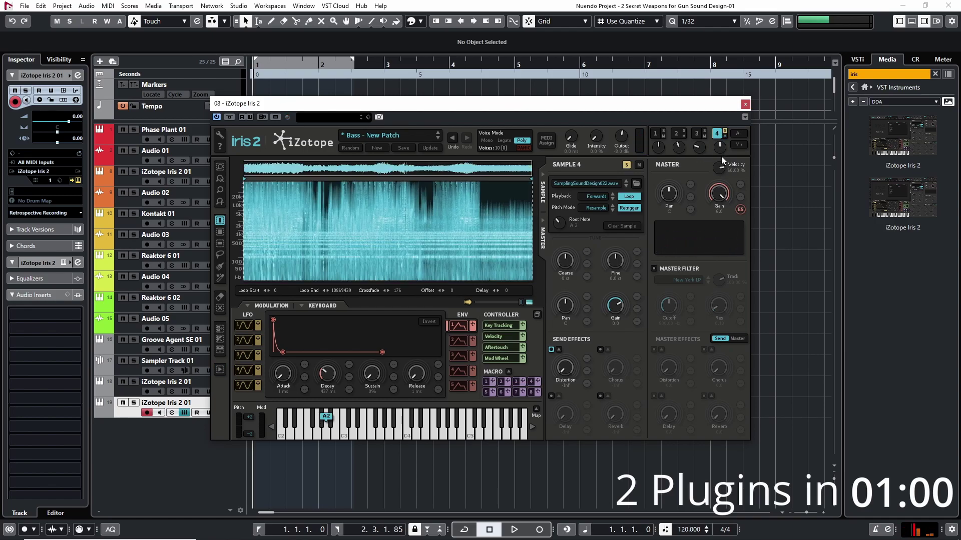
pyautogui.moveTo(269, 226); pyautogui.dragTo(440, 224)
pyautogui.click(398, 420)
pyautogui.click(407, 423)
pyautogui.moveTo(445, 240); pyautogui.dragTo(286, 235)
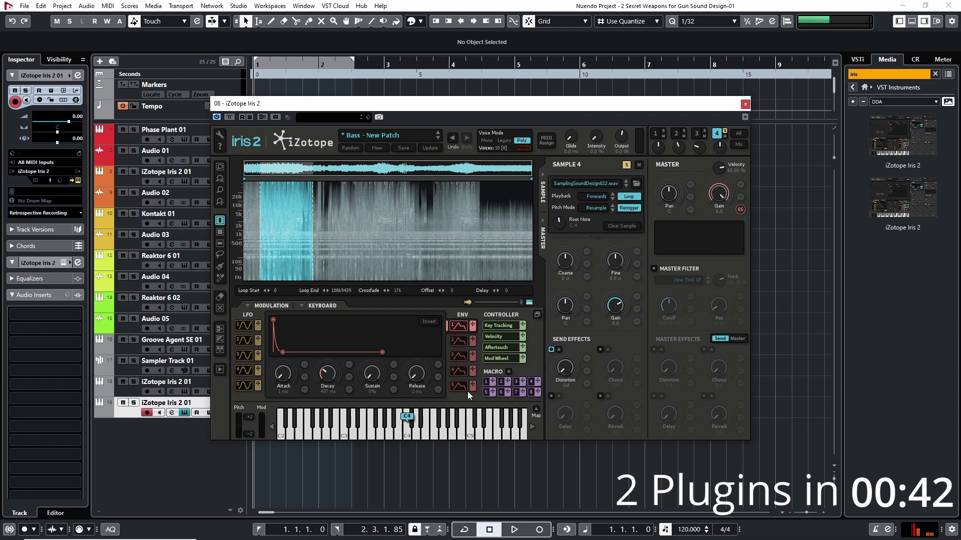
# Step: Modulate sample 4's lowered coarse pitch with envelope 1 on a slightly later slice, and blend it unsoloed at a lower mix level
pyautogui.moveTo(473, 326); pyautogui.dragTo(572, 249)
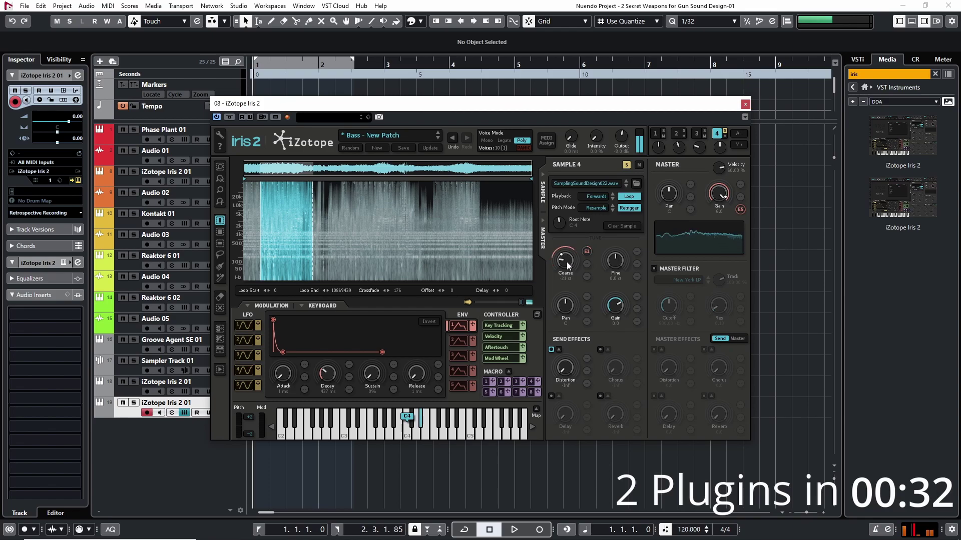
pyautogui.moveTo(279, 224); pyautogui.dragTo(311, 221)
pyautogui.click(725, 131)
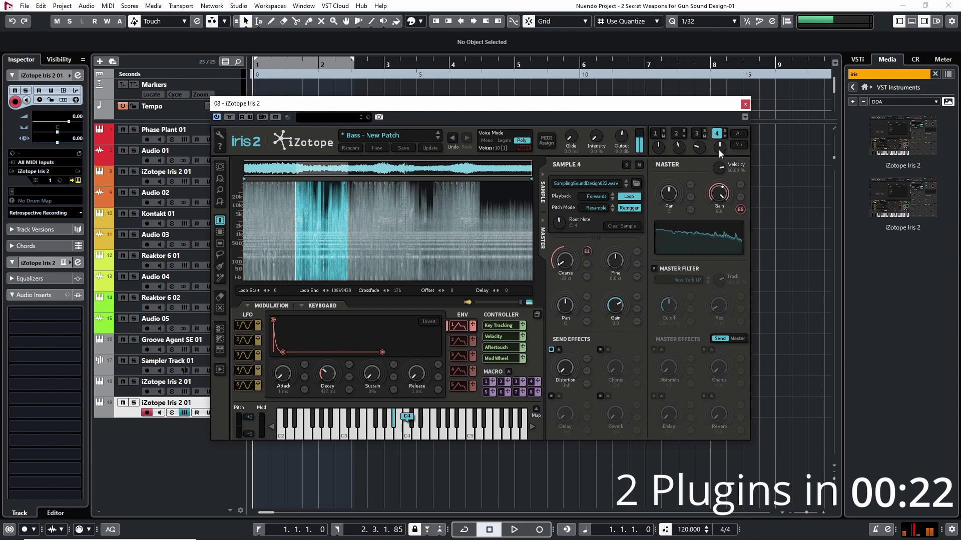
pyautogui.moveTo(722, 149); pyautogui.dragTo(722, 154)
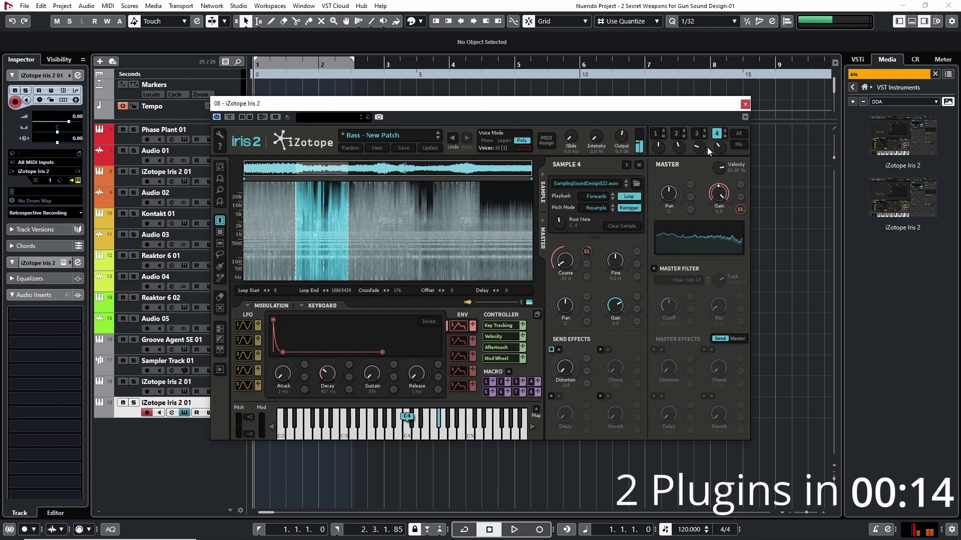
# Step: Close the synth window and load entropyEQ+ as the first audio insert on the selected instrument track
pyautogui.click(745, 103)
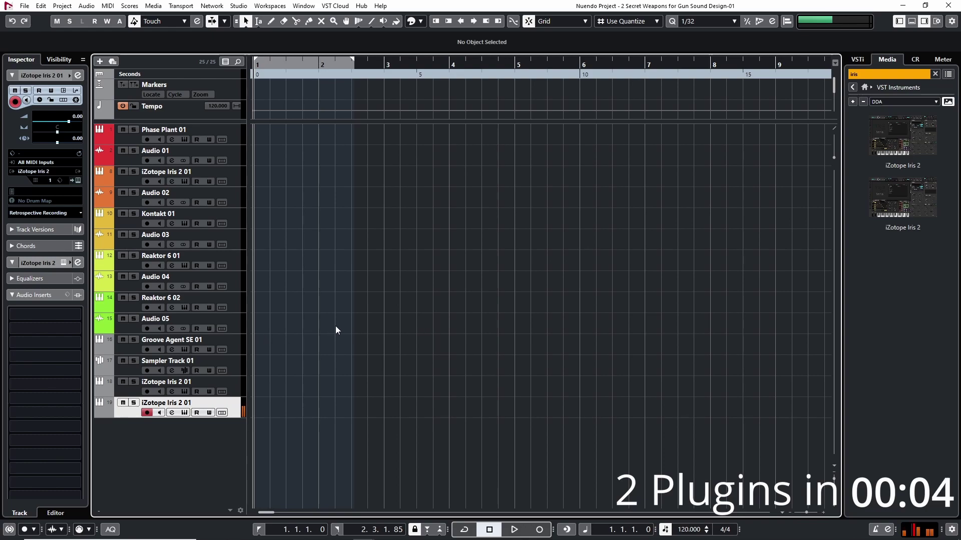
pyautogui.click(69, 311)
pyautogui.write('entro')
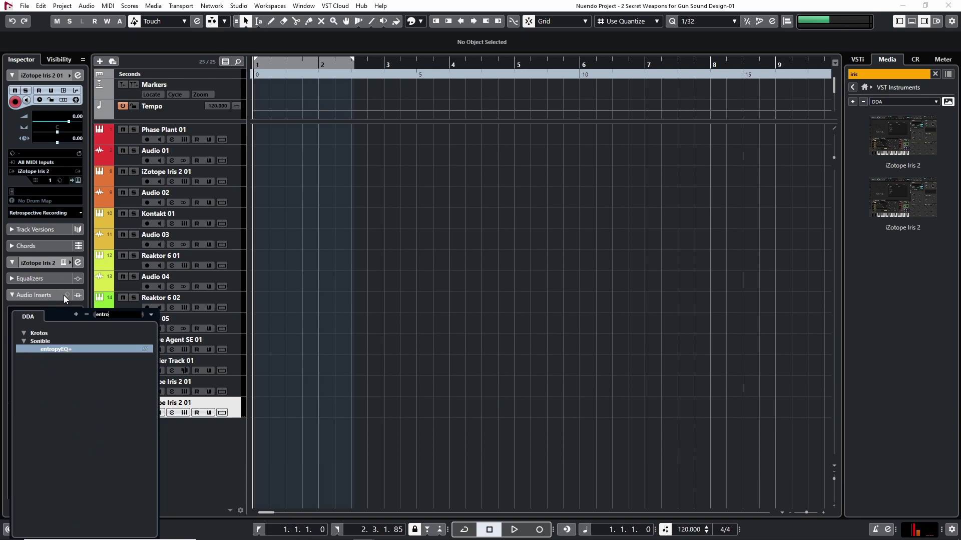
pyautogui.press('Return')
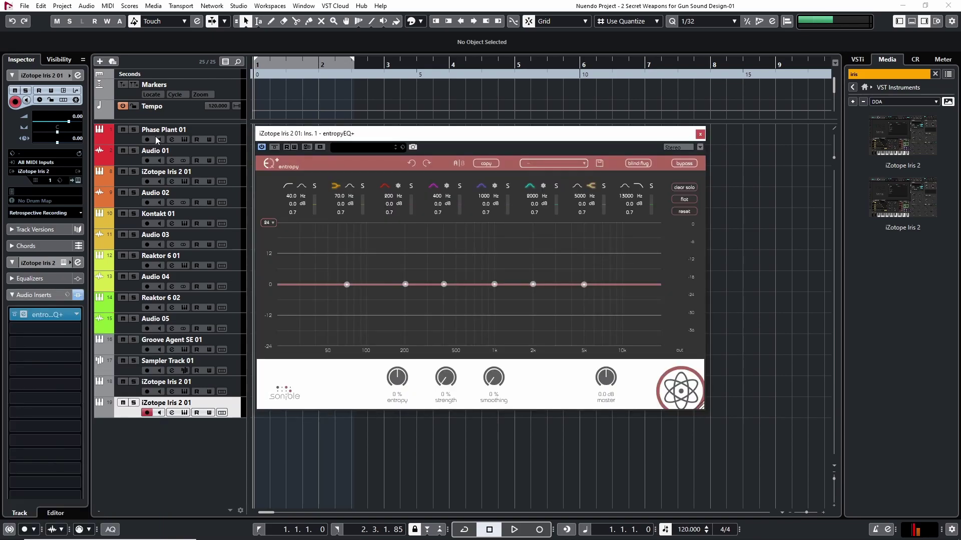
# Step: Audition extreme entropy, smoothing and strength settings, with entropy at 100% and strength swept to 100% and back to 0%
pyautogui.moveTo(391, 386); pyautogui.dragTo(395, 362)
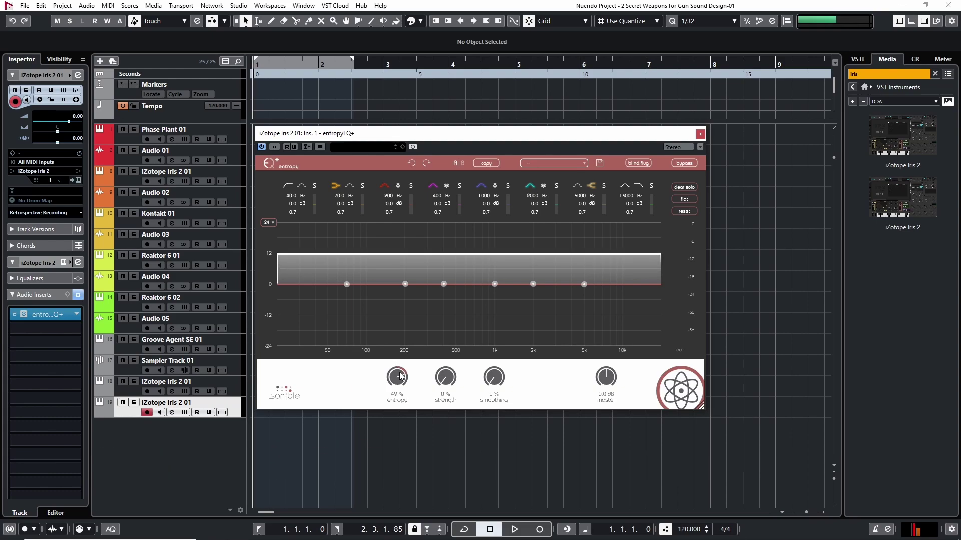
pyautogui.doubleClick(399, 375)
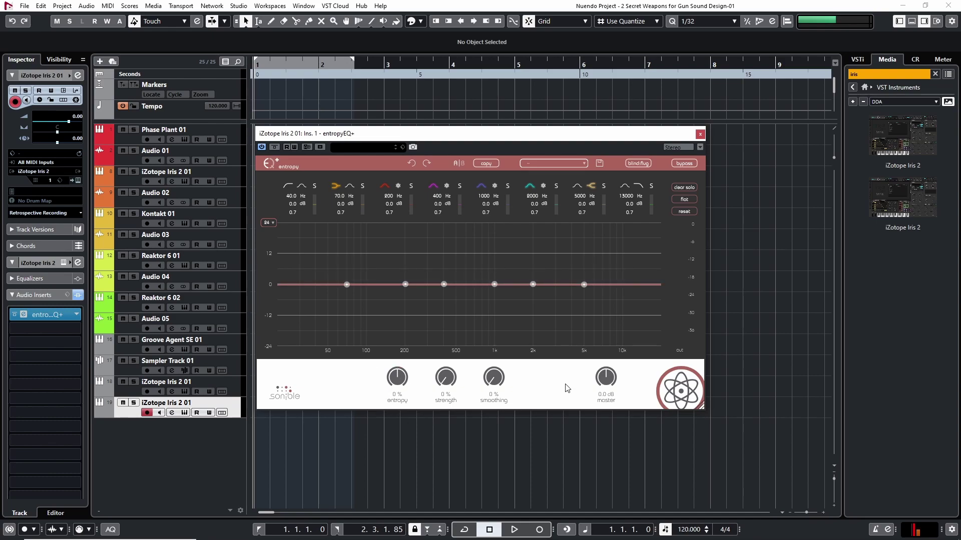
pyautogui.moveTo(397, 392); pyautogui.dragTo(409, 289)
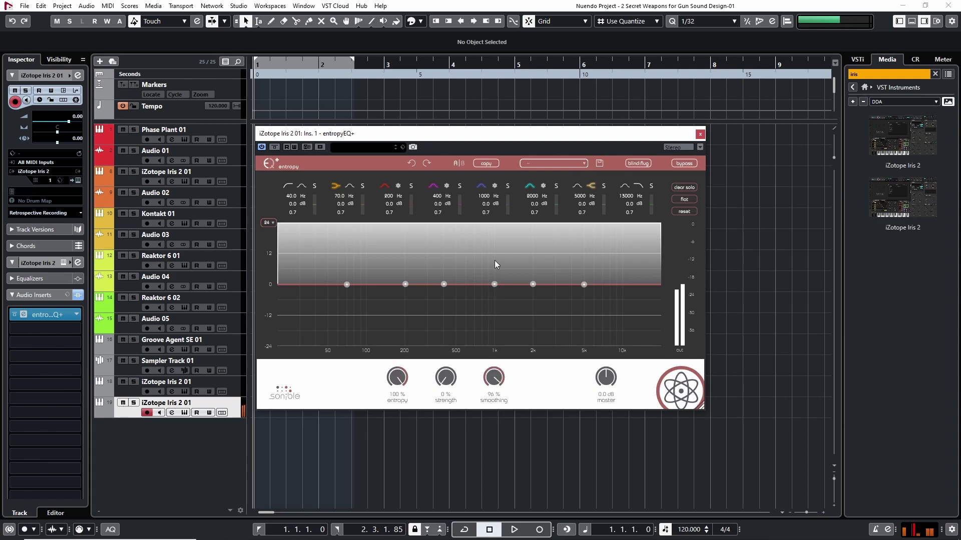
pyautogui.moveTo(493, 377); pyautogui.dragTo(474, 443)
pyautogui.moveTo(459, 254); pyautogui.dragTo(459, 236)
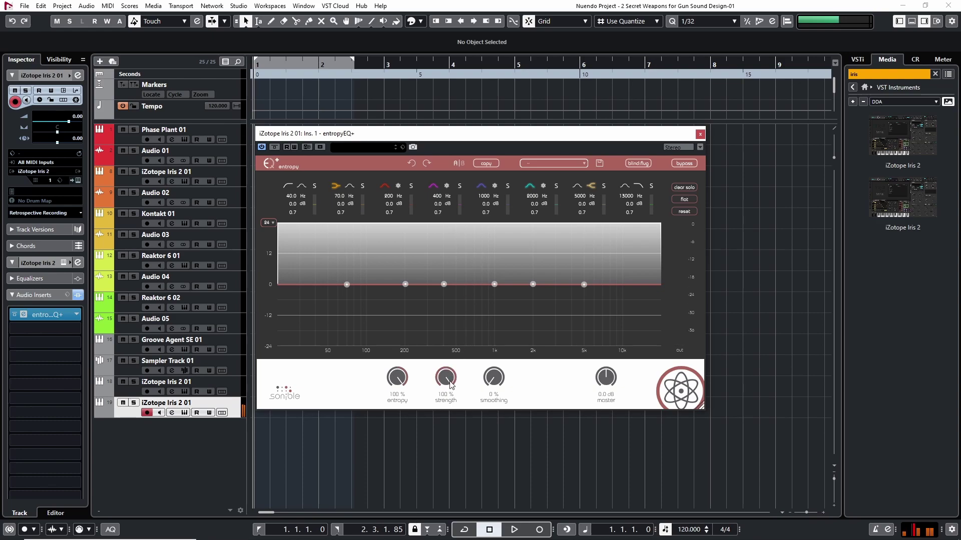
pyautogui.moveTo(445, 377); pyautogui.dragTo(445, 539)
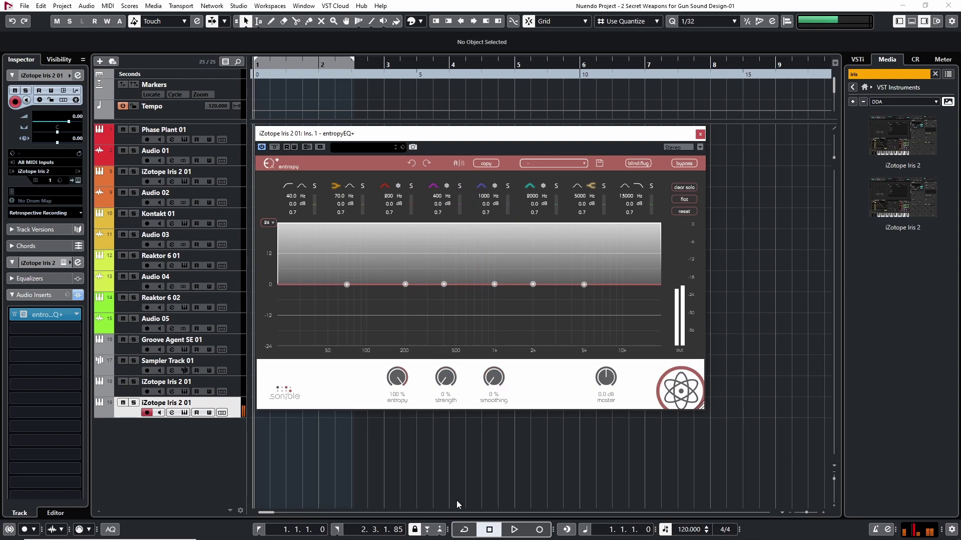
# Step: Set the EQ's smoothing to 10% and its entropy to 26%
pyautogui.moveTo(493, 392); pyautogui.dragTo(494, 371)
pyautogui.moveTo(398, 379)
pyautogui.mouseDown()
pyautogui.moveTo(396, 416)
pyautogui.moveTo(399, 379)
pyautogui.moveTo(389, 386)
pyautogui.mouseUp()
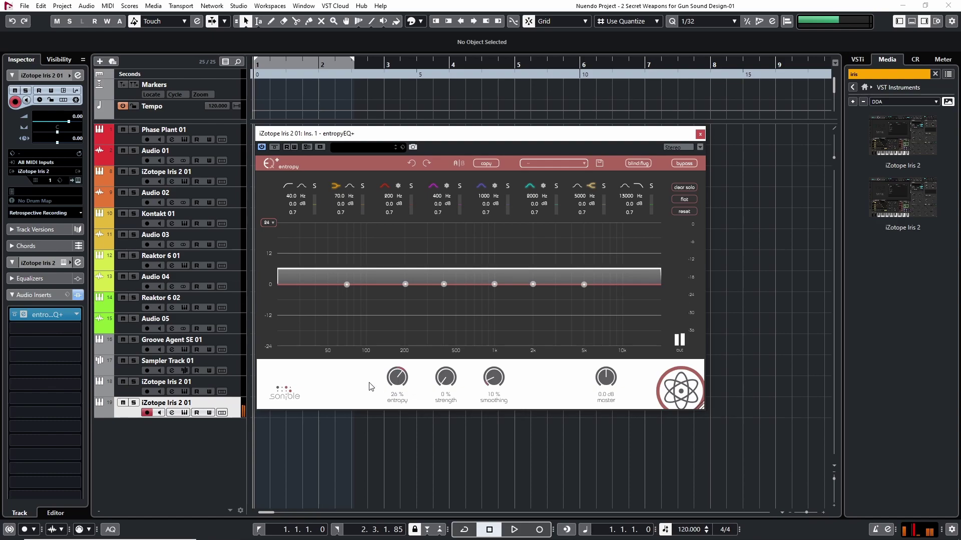
# Step: Load Snap Heap as the second audio insert on the instrument track
pyautogui.click(76, 330)
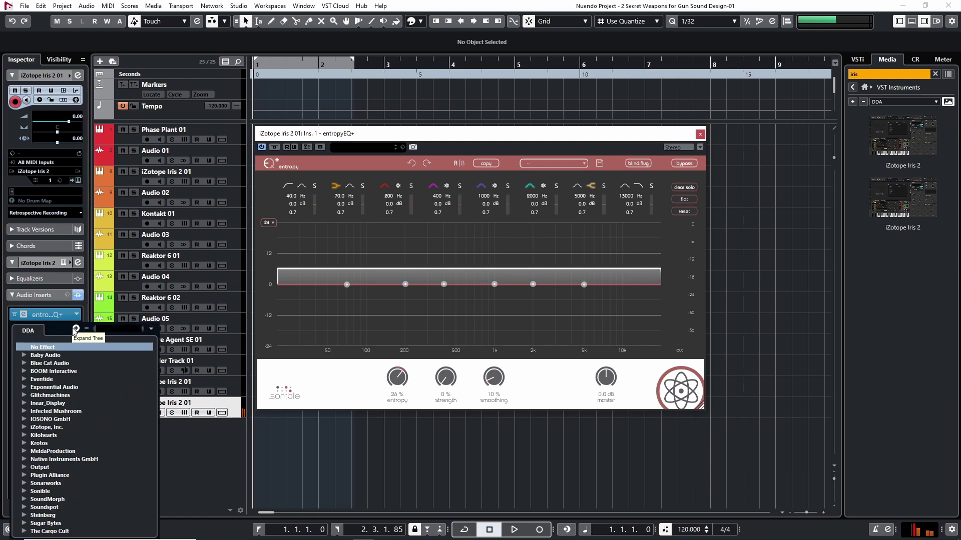
pyautogui.write('snap')
pyautogui.press('Return')
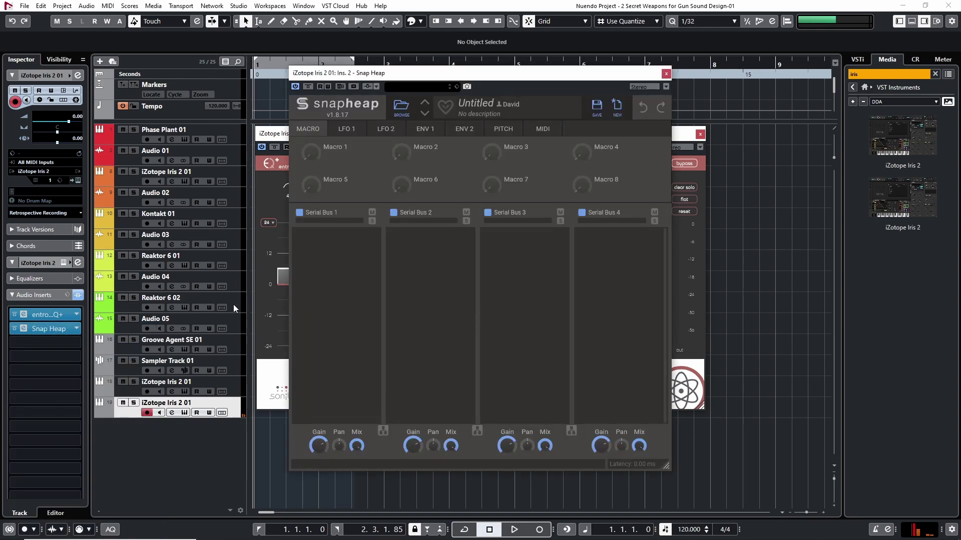
# Step: Add a Transient Shaper to Serial Bus 1, raise its attack, enable Clip and close the effect window
pyautogui.click(364, 246)
pyautogui.click(521, 395)
pyautogui.moveTo(312, 263); pyautogui.dragTo(332, 271)
pyautogui.click(353, 317)
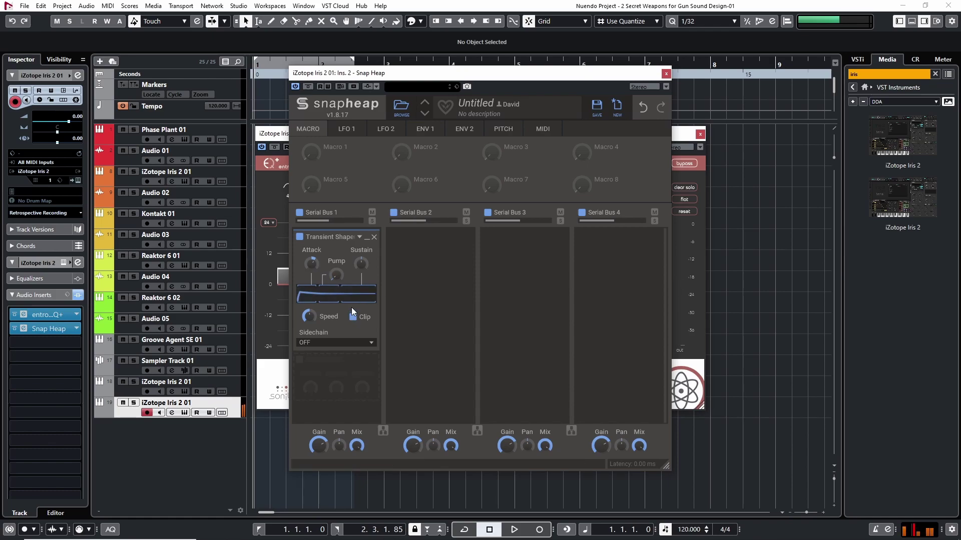
pyautogui.click(665, 74)
# Step: Load bx_subsynth as the third audio insert on the instrument track
pyautogui.click(52, 342)
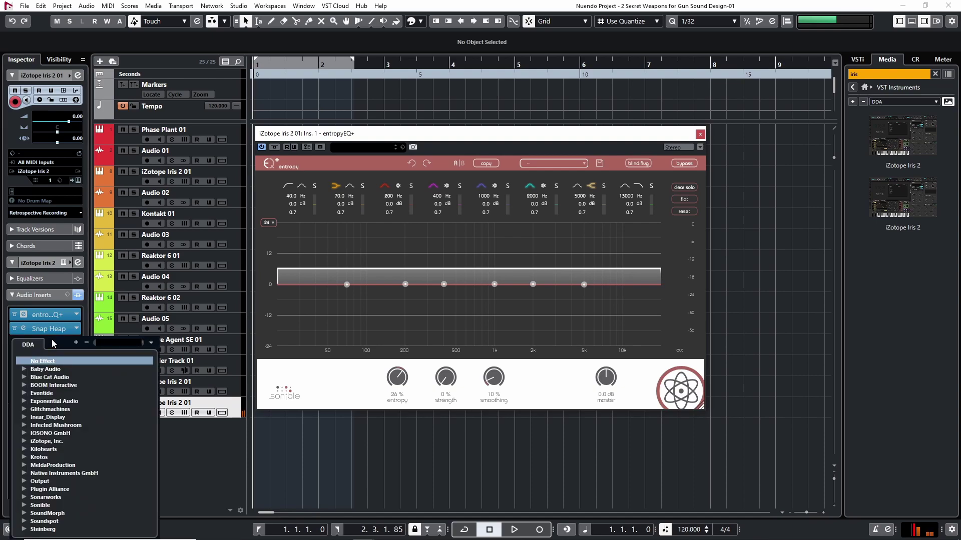
pyautogui.write('sub')
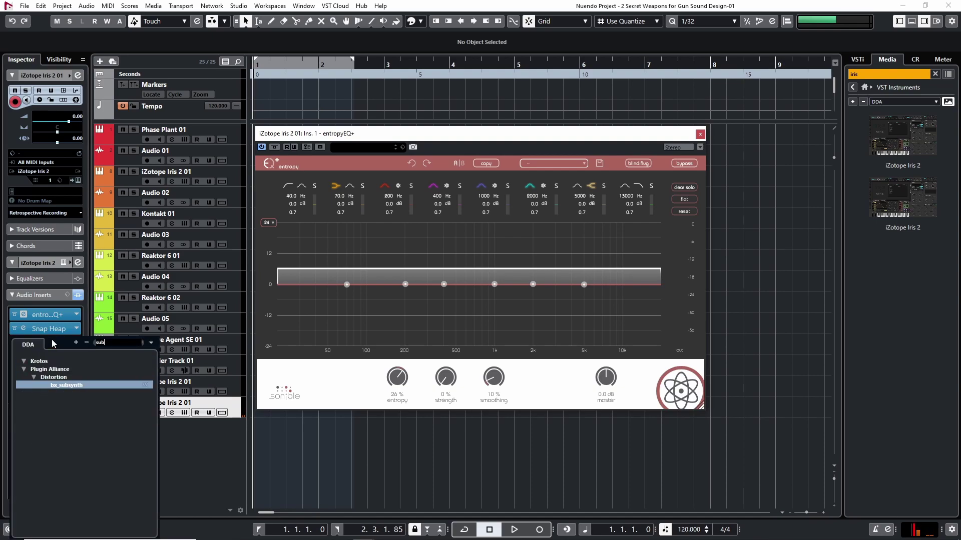
pyautogui.press('Return')
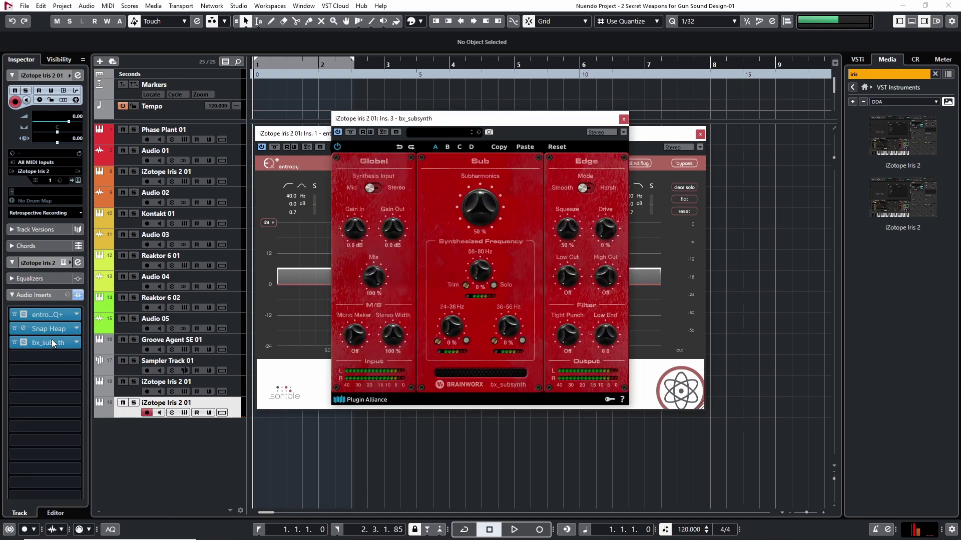
pyautogui.moveTo(427, 118); pyautogui.dragTo(443, 135)
# Step: Set Subharmonics and the 56-80 Hz band to 100%, and compare the Harsh edge mode with Smooth, ending on Smooth
pyautogui.scroll(3, 504, 230)
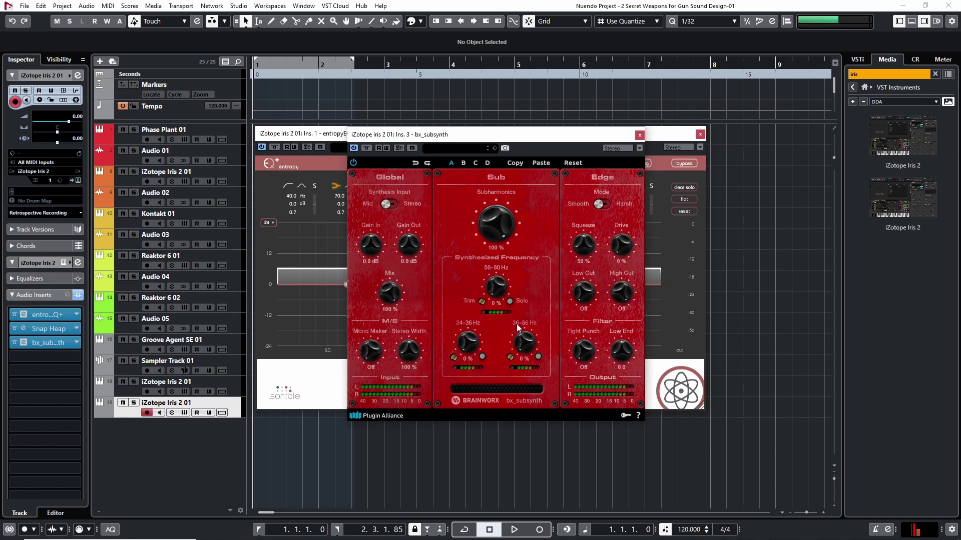
pyautogui.moveTo(502, 296); pyautogui.dragTo(530, 239)
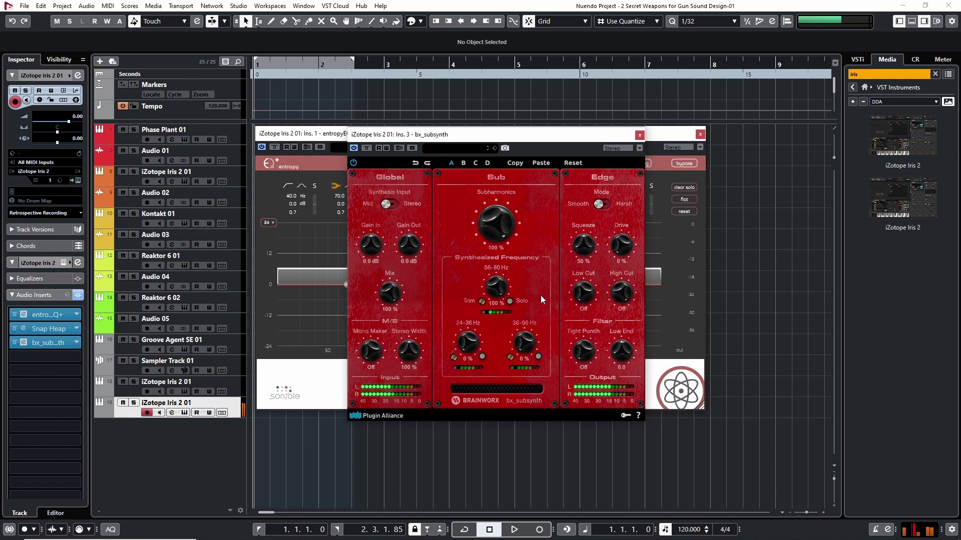
pyautogui.click(605, 204)
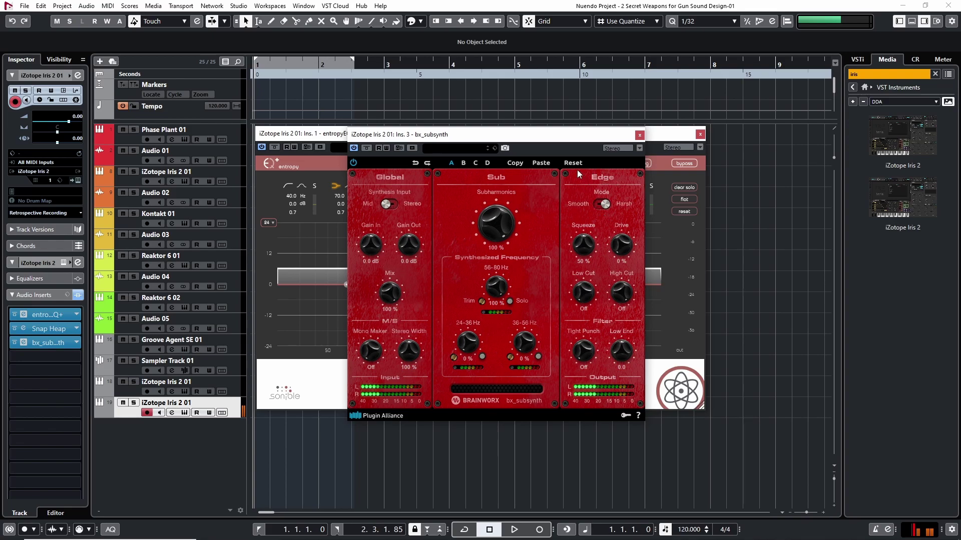
pyautogui.click(603, 203)
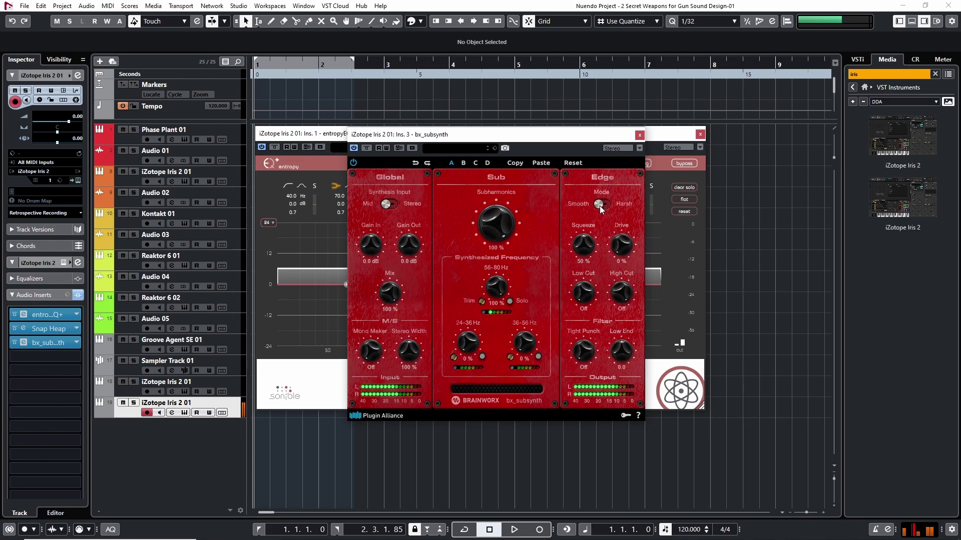
# Step: Set bx_subsynth's Edge mode to Harsh, raise its Drive, lower the Mix to 59%, and close the open effect windows
pyautogui.click(608, 205)
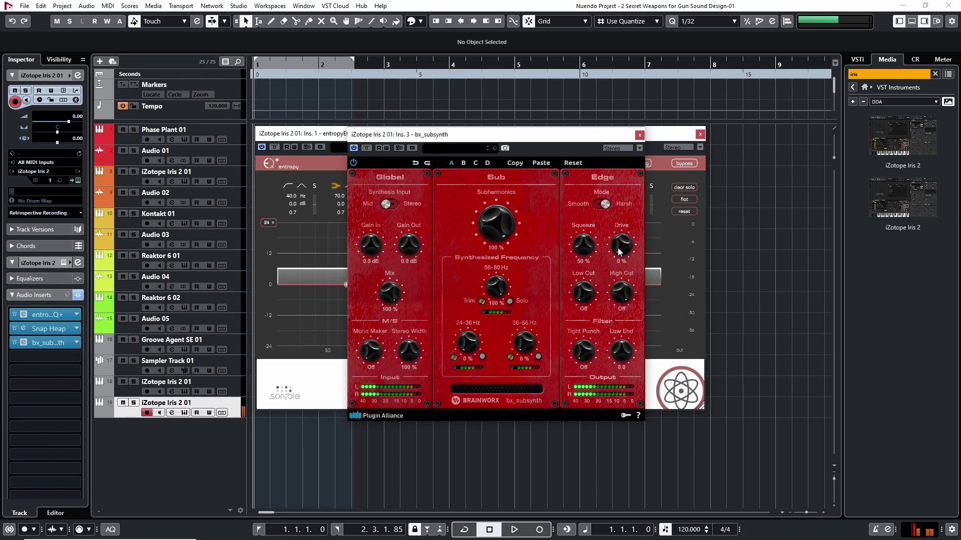
pyautogui.moveTo(620, 249)
pyautogui.mouseDown()
pyautogui.moveTo(626, 227)
pyautogui.moveTo(623, 244)
pyautogui.mouseUp()
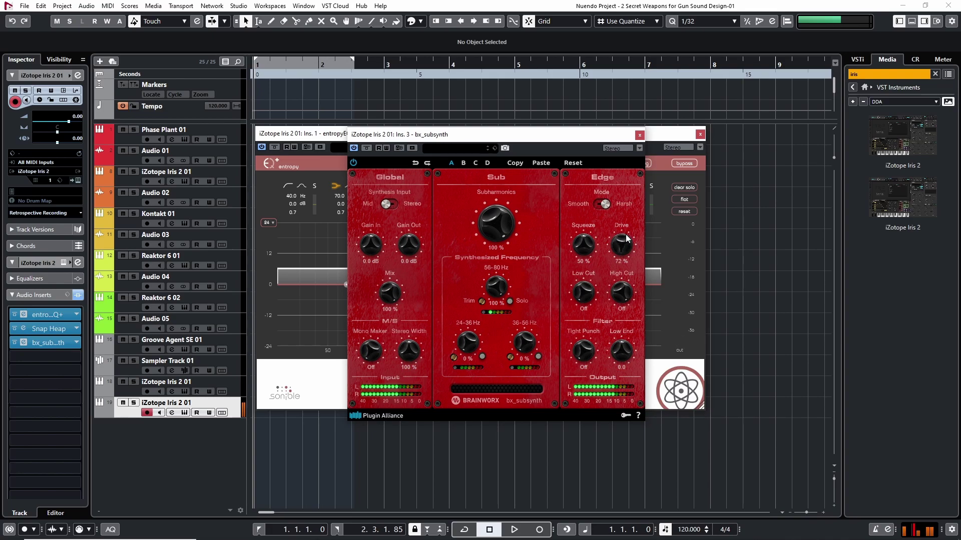
pyautogui.moveTo(389, 296); pyautogui.dragTo(390, 298)
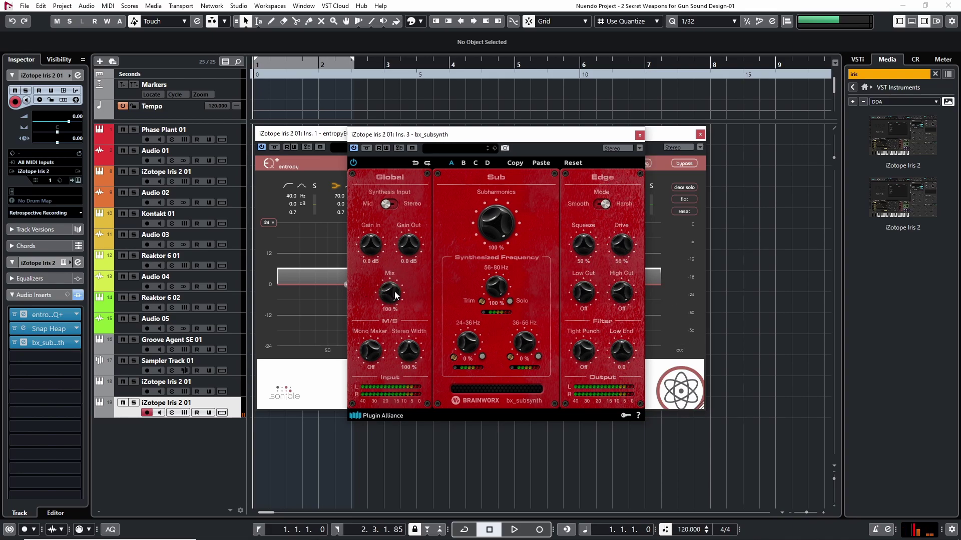
pyautogui.moveTo(388, 326); pyautogui.dragTo(388, 322)
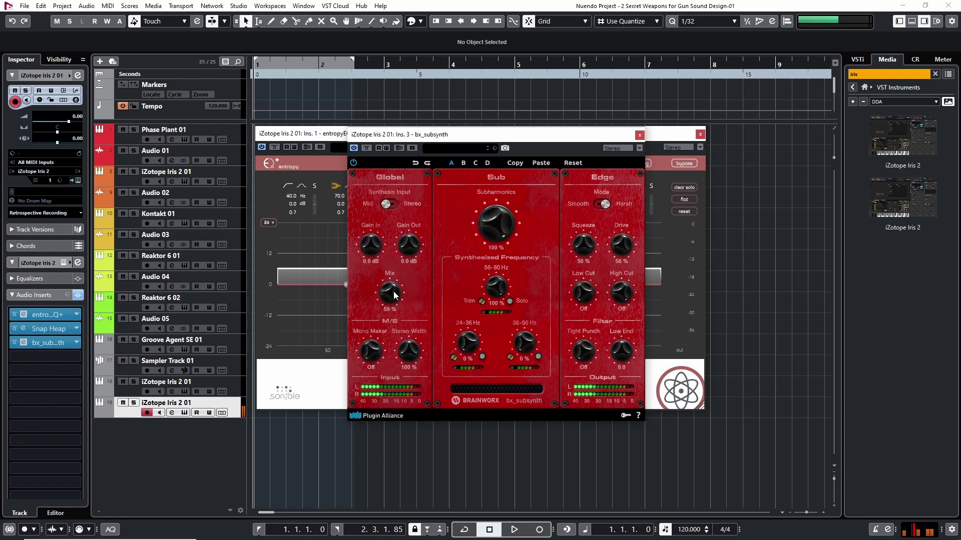
pyautogui.click(639, 135)
pyautogui.click(700, 133)
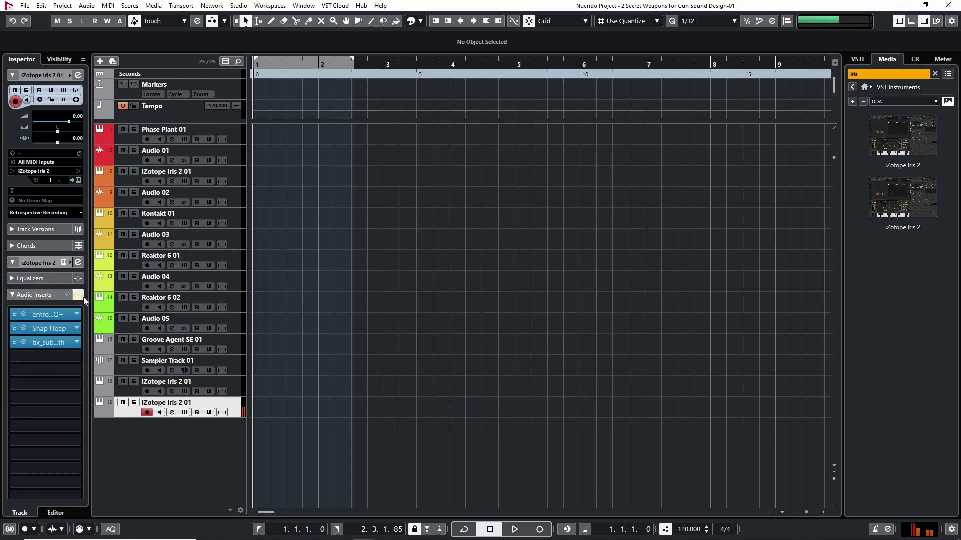
# Step: Compare the sound with all audio inserts bypassed and re-enabled, and check the insert chain of the other iZotope Iris 2 track
pyautogui.click(78, 295)
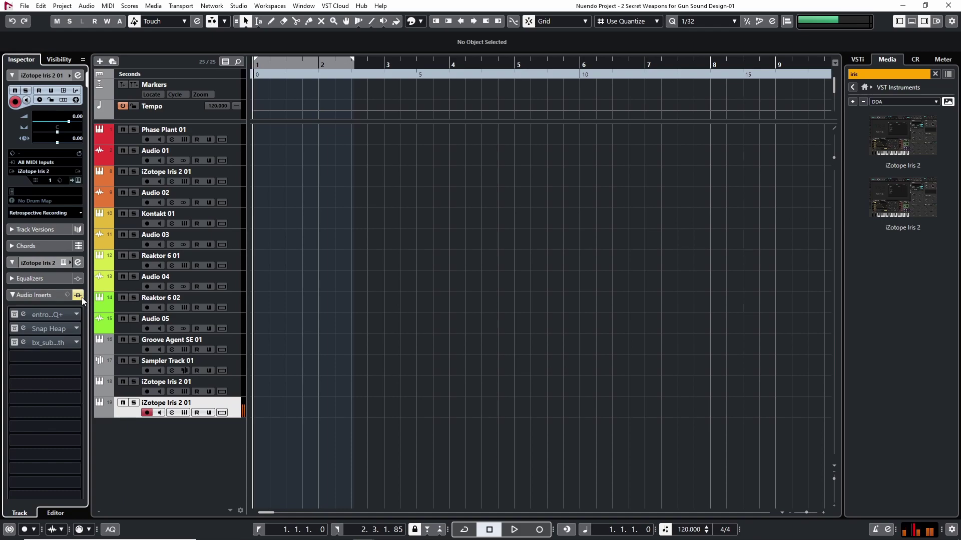
pyautogui.click(79, 295)
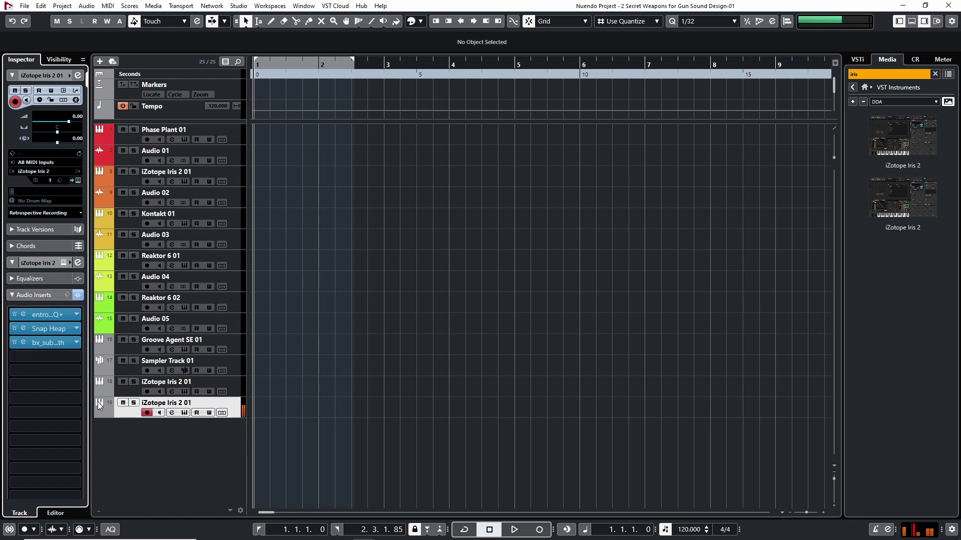
pyautogui.click(120, 387)
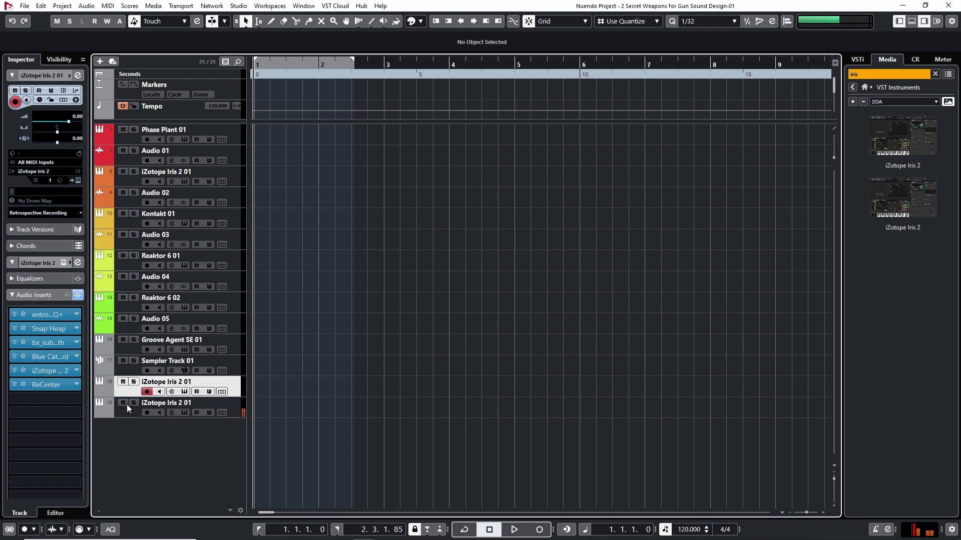
pyautogui.click(127, 411)
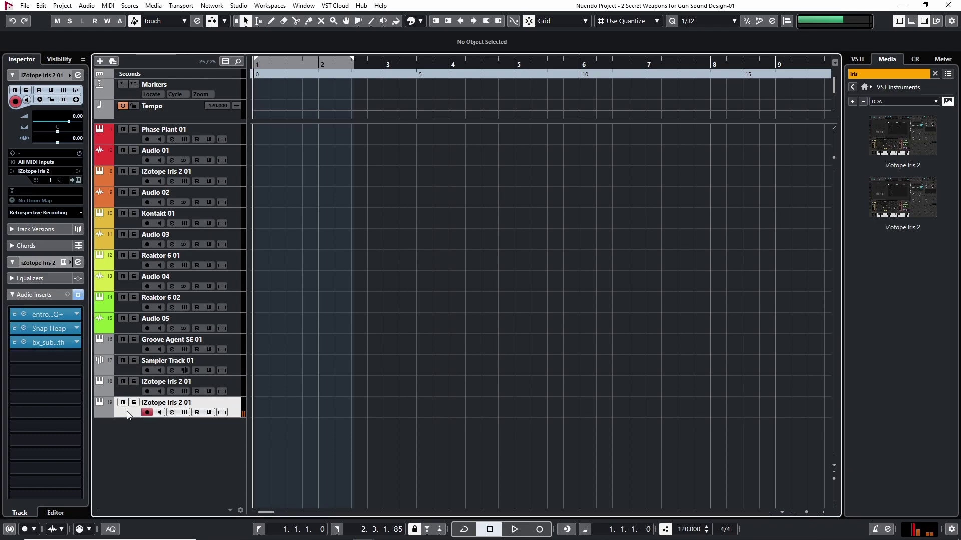
# Step: Load ReCenter as the fourth audio insert on the instrument track, and close the ReCenter and Iris 2 windows
pyautogui.click(67, 359)
pyautogui.write('recenter')
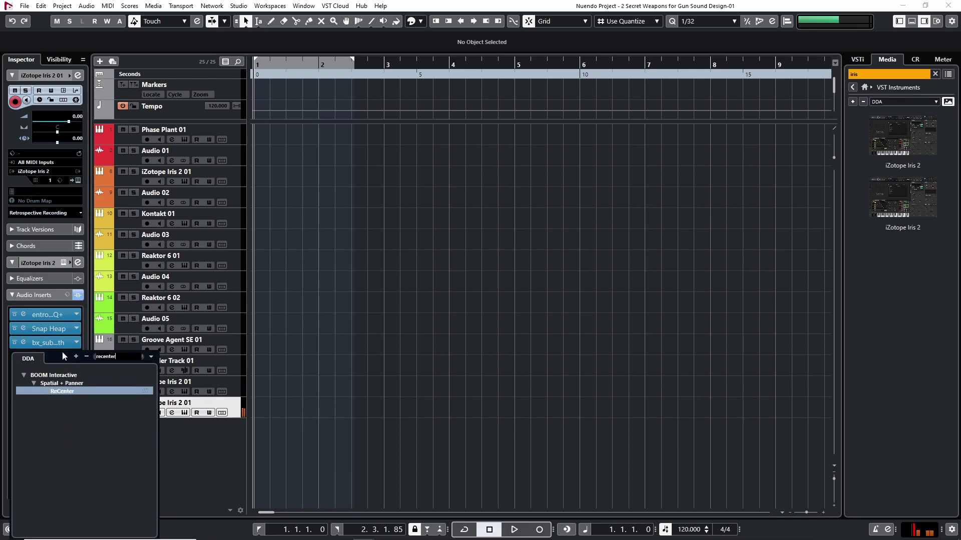
pyautogui.press('Return')
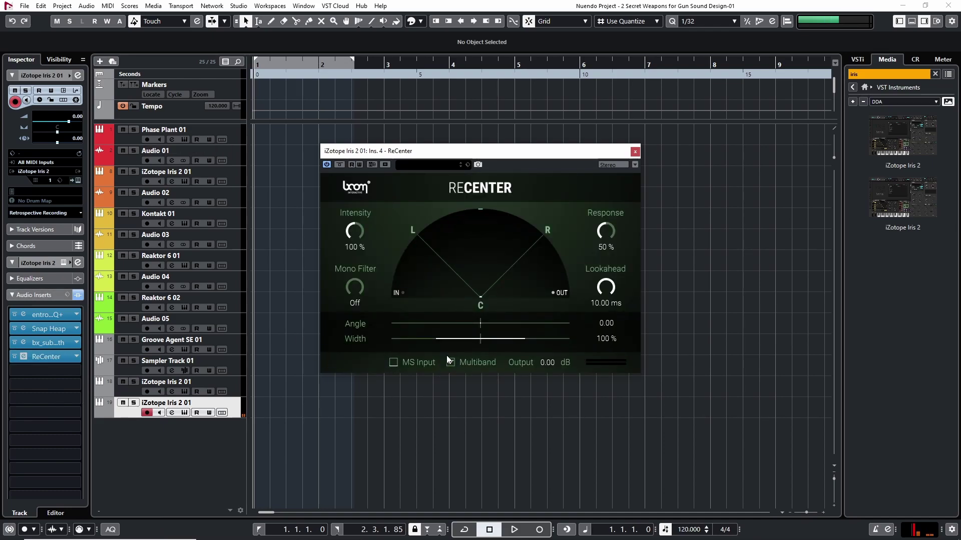
pyautogui.moveTo(356, 267); pyautogui.dragTo(359, 241)
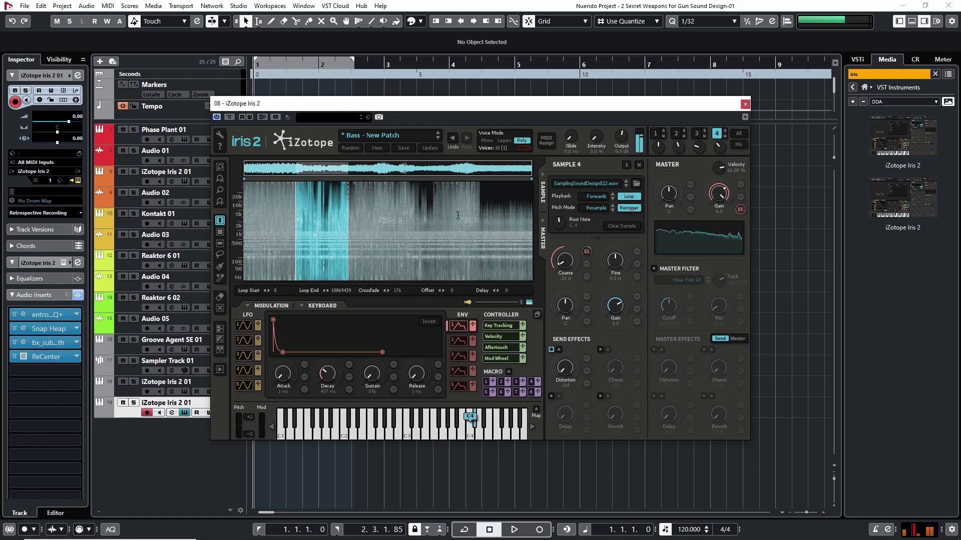
pyautogui.click(745, 104)
pyautogui.click(635, 151)
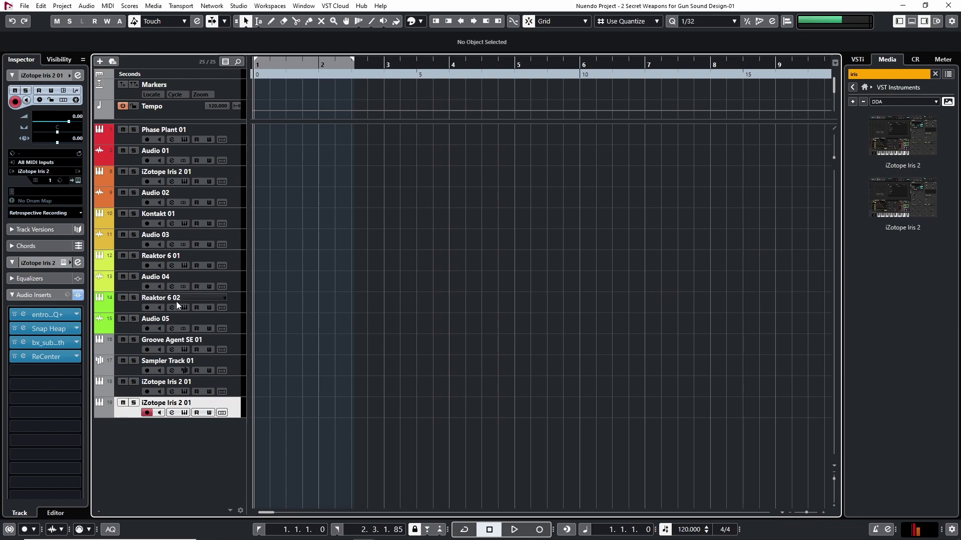
# Step: Review the entropyEQ+, Snap Heap and bx_subsynth inserts one after another, closing each effect window
pyautogui.click(41, 316)
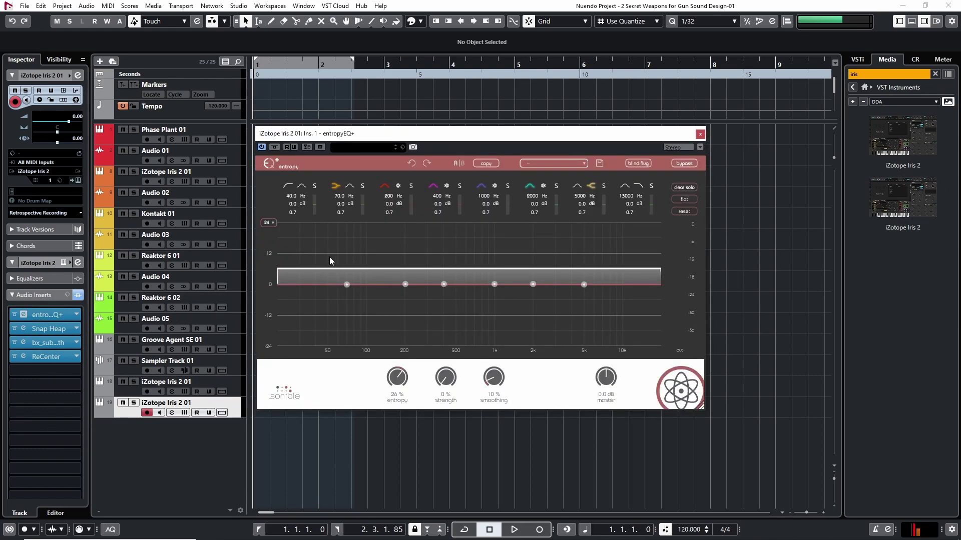
pyautogui.click(48, 329)
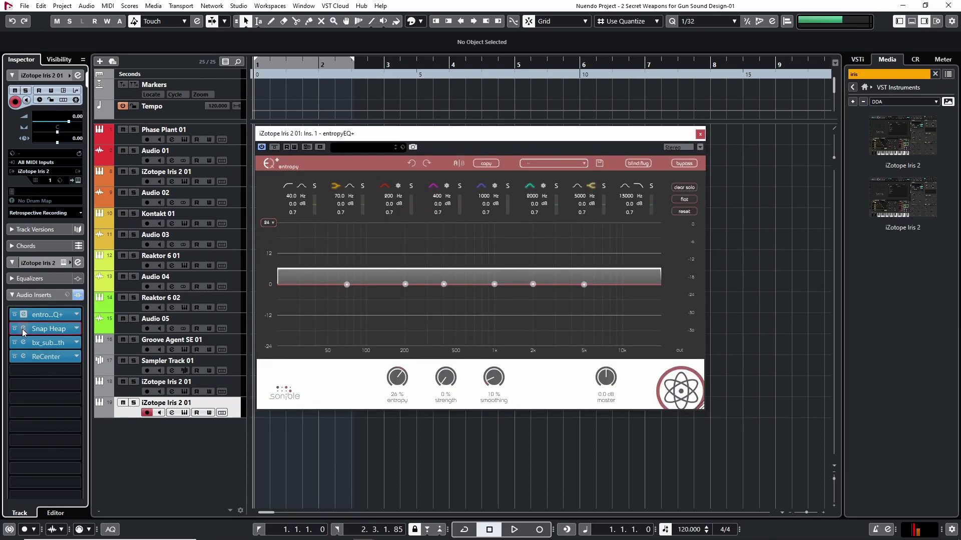
pyautogui.click(666, 74)
pyautogui.click(700, 134)
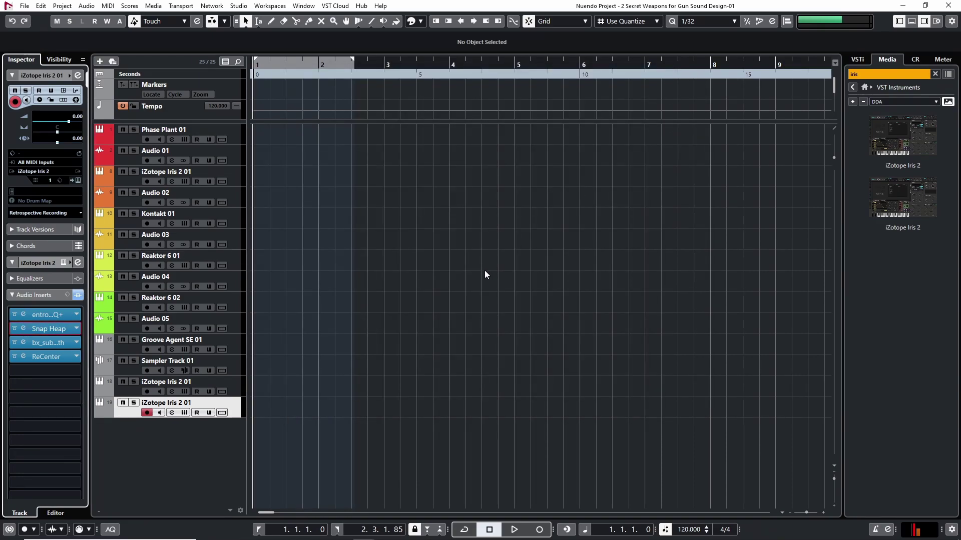
pyautogui.click(46, 343)
pyautogui.click(640, 136)
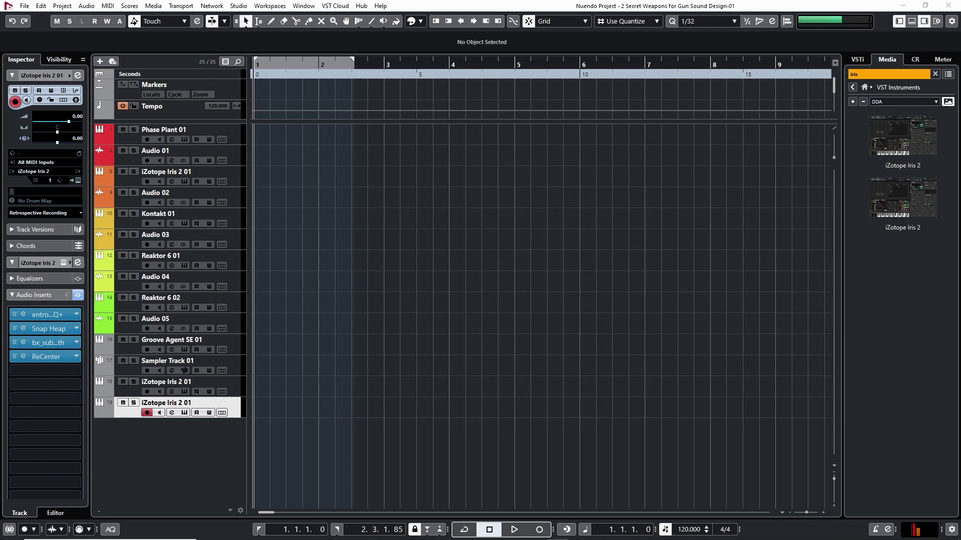